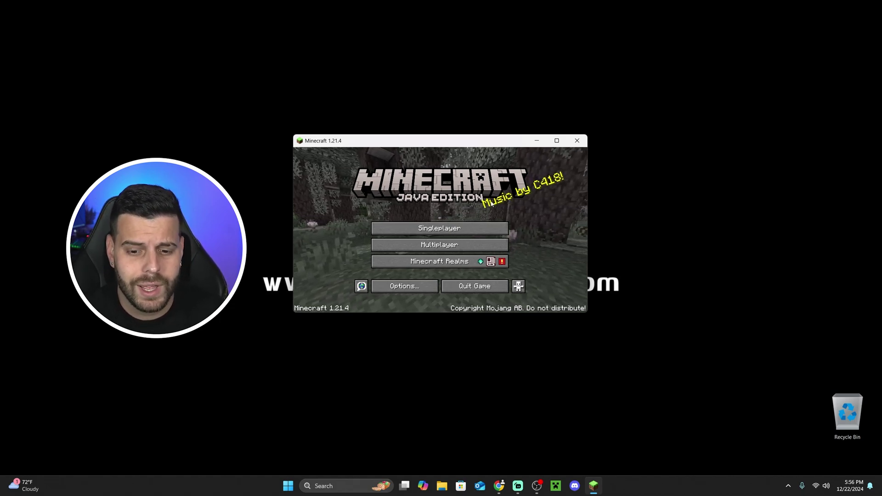
# Quit Minecraft 1.21.4 from its title screen back to the desktop.
pyautogui.click(475, 286)
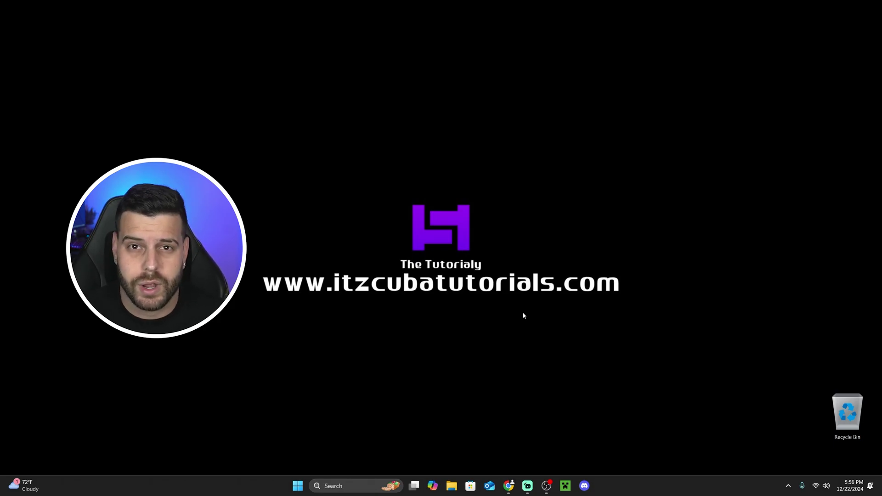
# Open the Add or remove programs settings through Windows search.
pyautogui.click(335, 484)
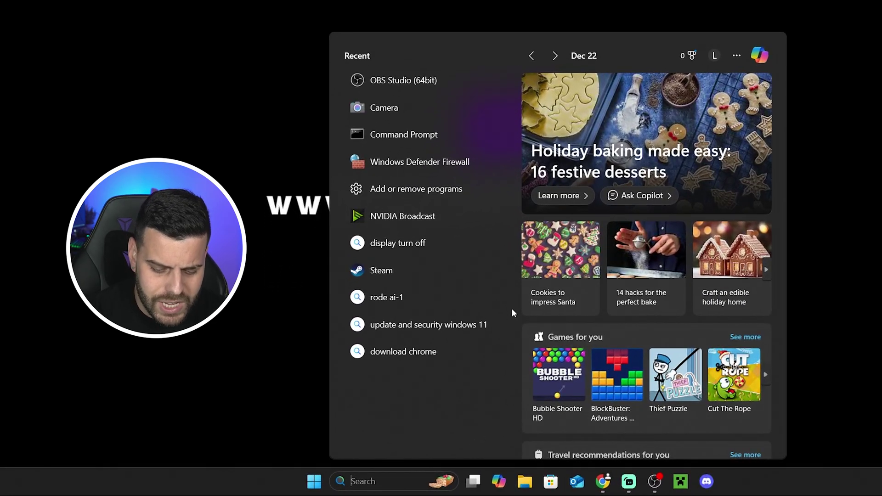
pyautogui.write('add or re')
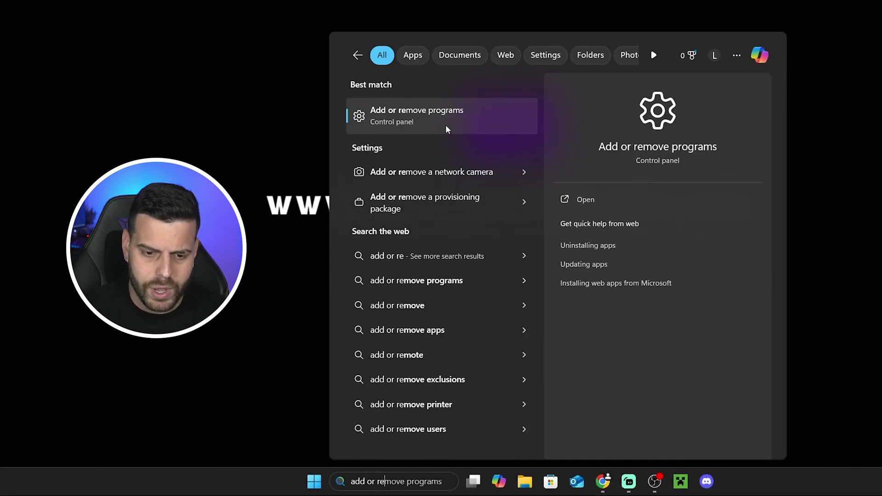
pyautogui.click(436, 115)
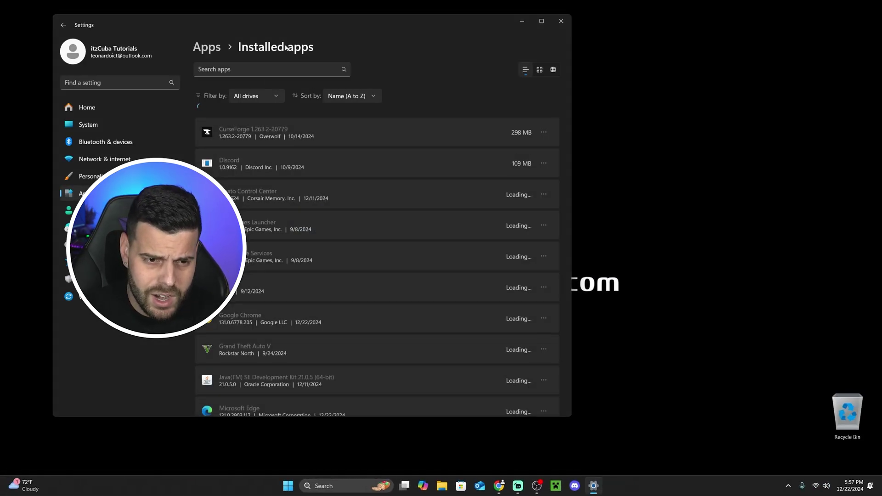
pyautogui.moveTo(343, 25); pyautogui.dragTo(609, 30)
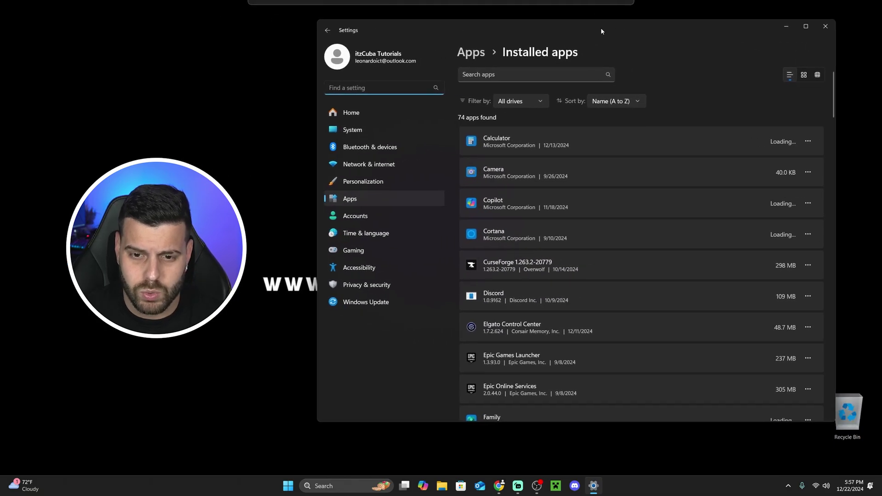
# Filter installed apps by 'java' to confirm Java SE Development Kit 21.0.5 is present.
pyautogui.click(479, 75)
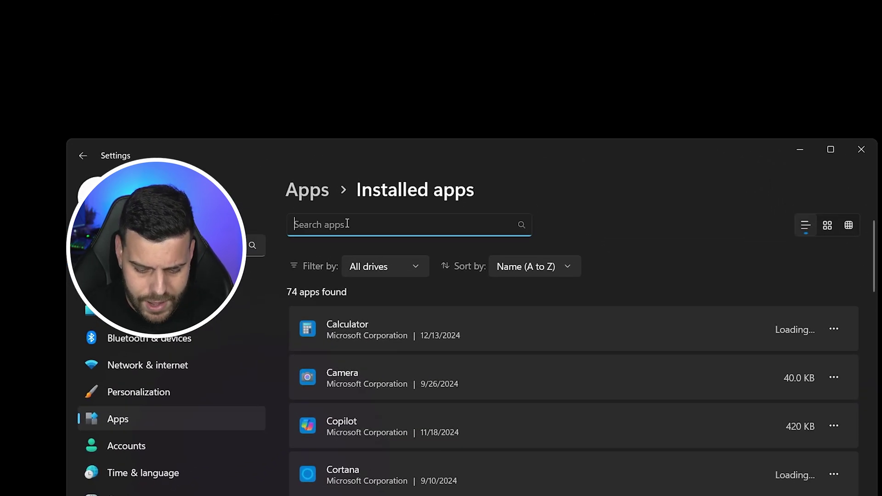
pyautogui.write('java')
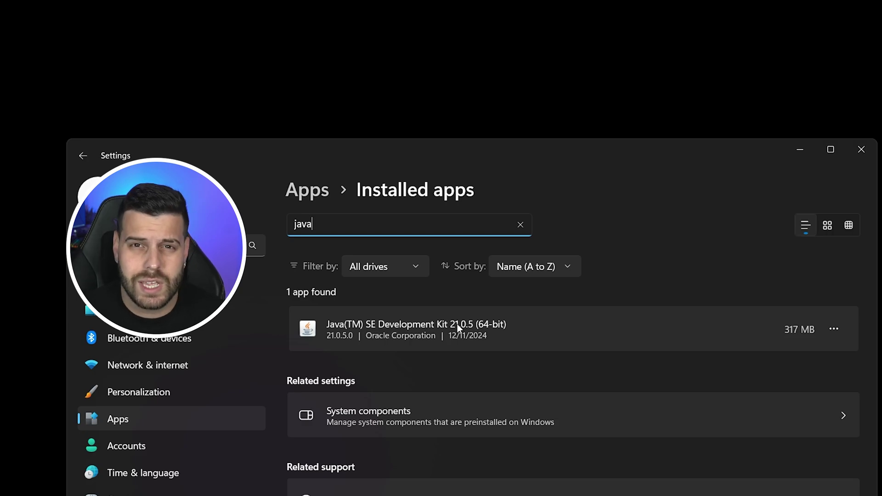
pyautogui.click(835, 329)
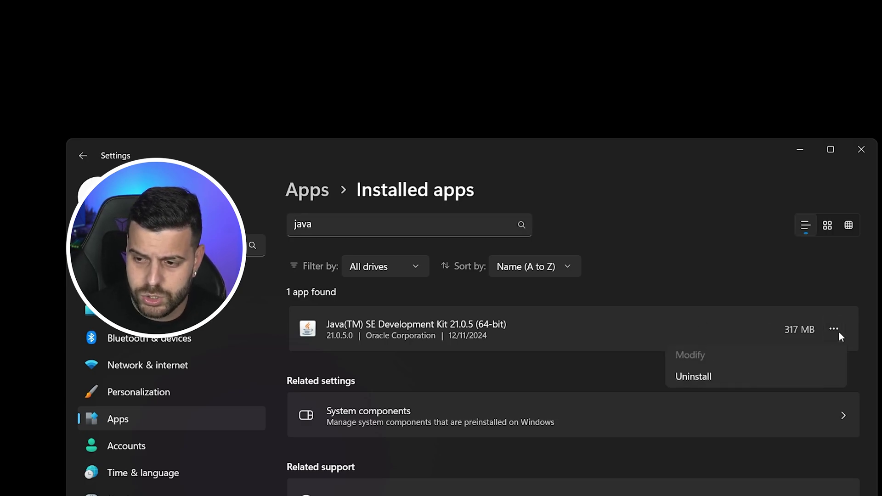
pyautogui.click(650, 302)
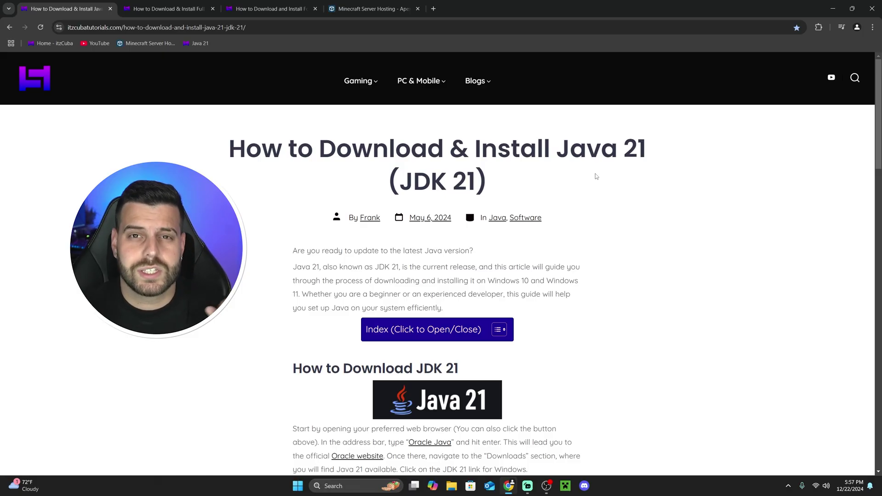
# Open Oracle's Java 21 downloads page from the Java 21 tutorial.
pyautogui.scroll(-8, 597, 177)
pyautogui.scroll(8, 601, 178)
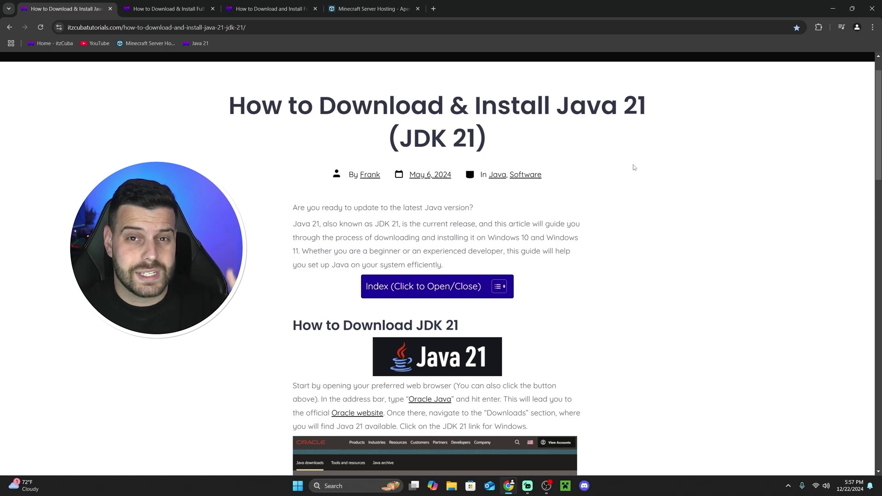
pyautogui.scroll(-4, 632, 166)
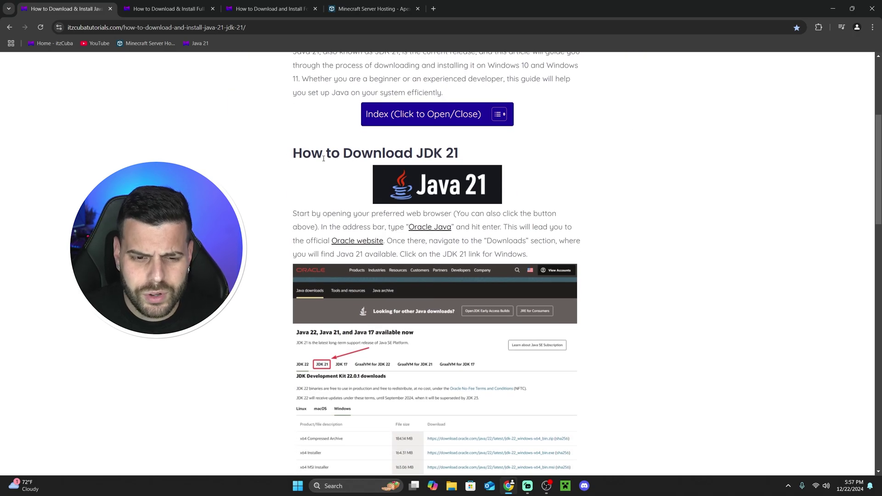
pyautogui.click(458, 185)
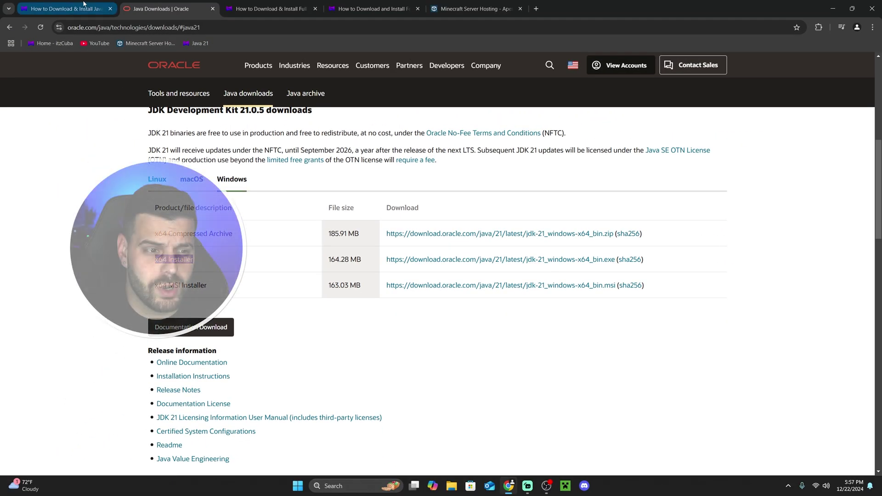
# Go back through the Java tutorial, then move to the Full Brightness Toggle guide.
pyautogui.click(69, 9)
pyautogui.scroll(-3, 544, 246)
pyautogui.scroll(-15, 544, 245)
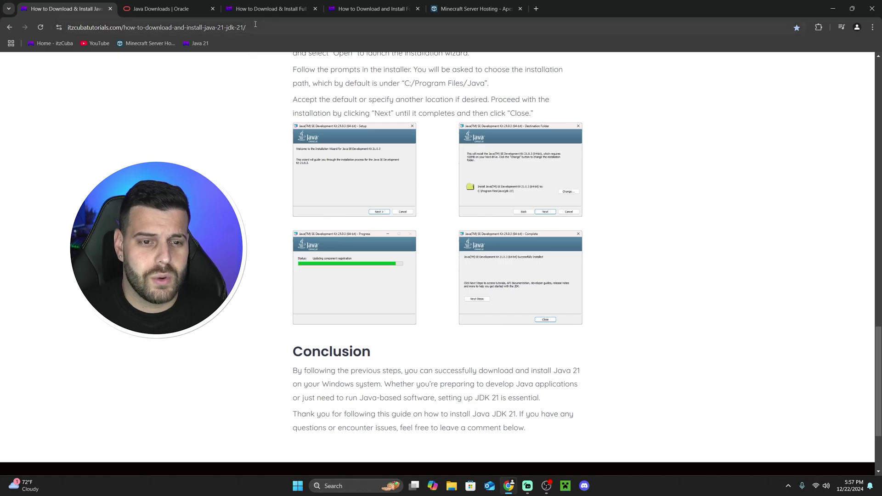
pyautogui.click(265, 10)
pyautogui.moveTo(578, 148); pyautogui.dragTo(631, 182)
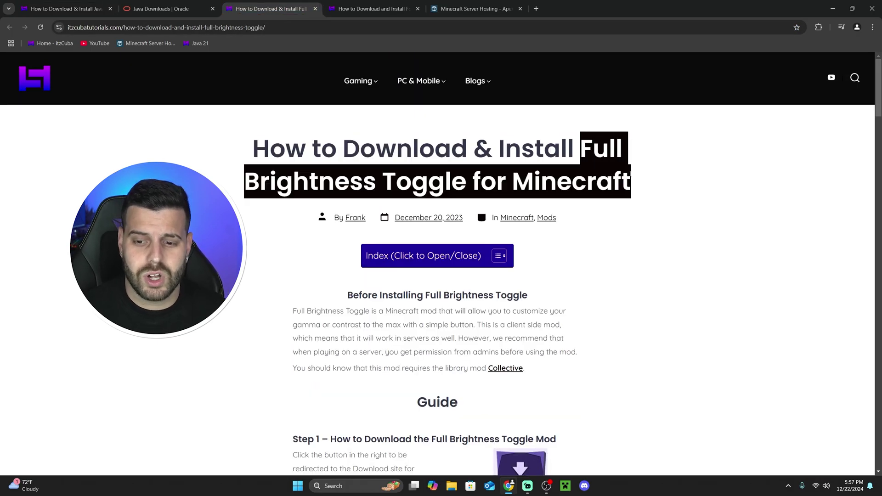
# Scroll the guide and open the Full Brightness Toggle CurseForge download page.
pyautogui.click(630, 182)
pyautogui.scroll(-10, 598, 192)
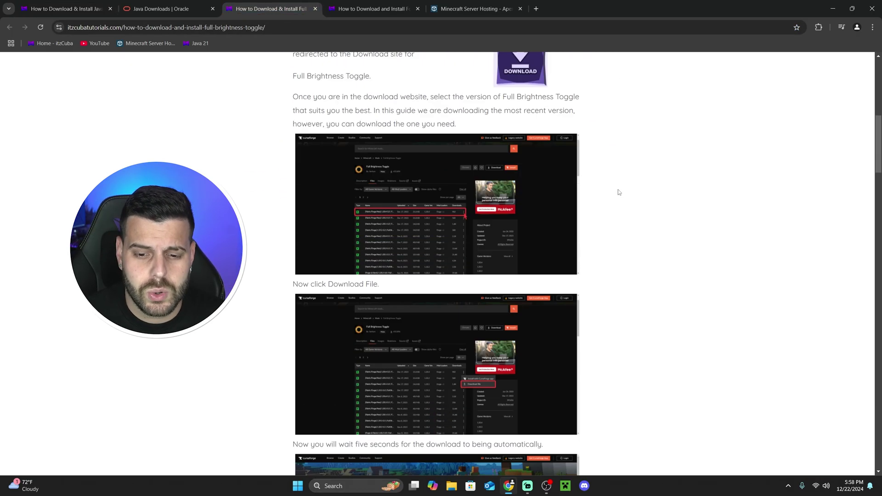
pyautogui.scroll(10, 619, 189)
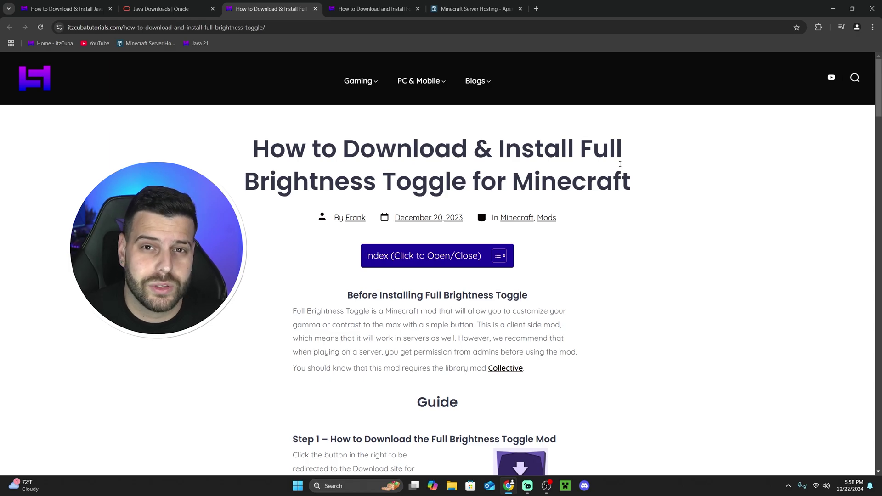
pyautogui.scroll(-3, 662, 198)
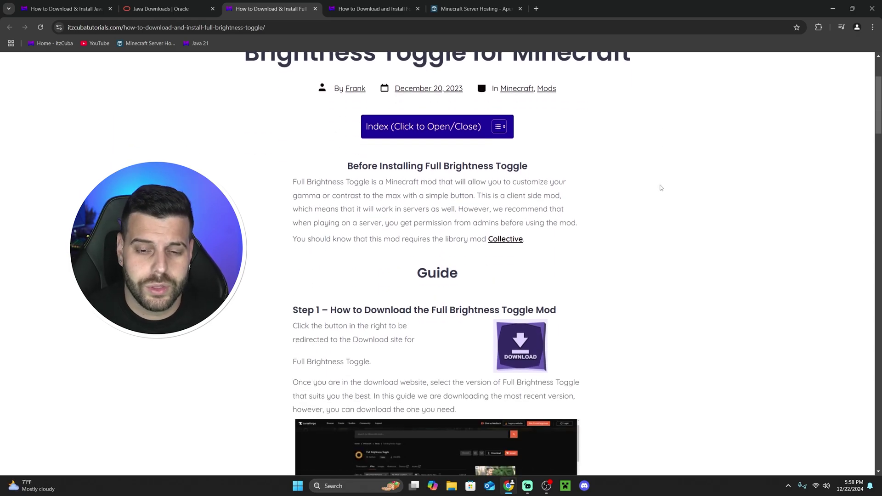
pyautogui.scroll(-4, 299, 106)
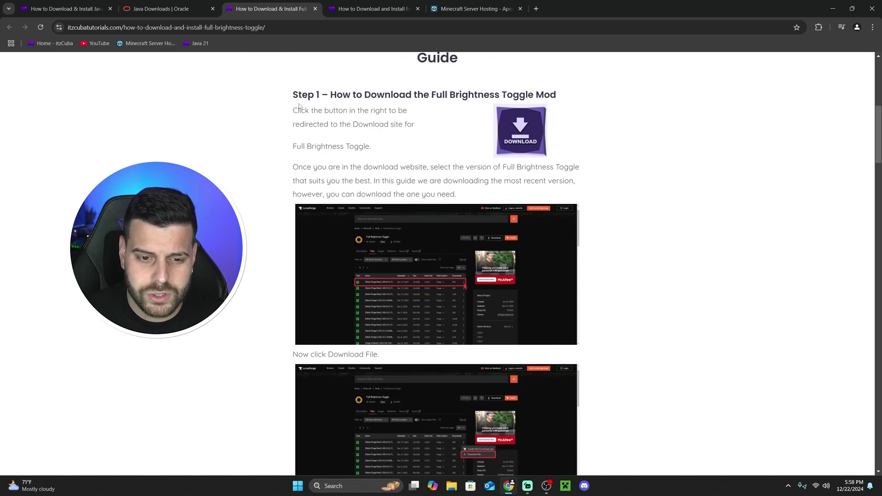
pyautogui.click(520, 131)
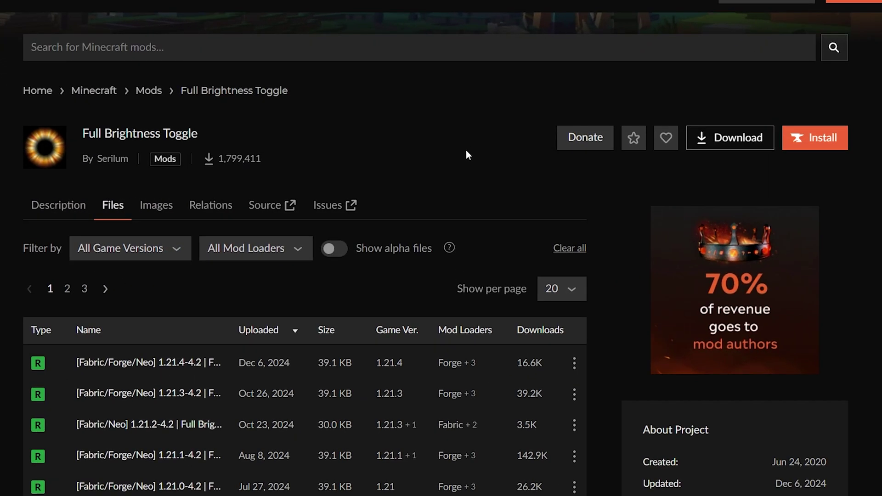
# Download the Full Brightness Toggle file for 1.21.4.
pyautogui.scroll(-4, 491, 109)
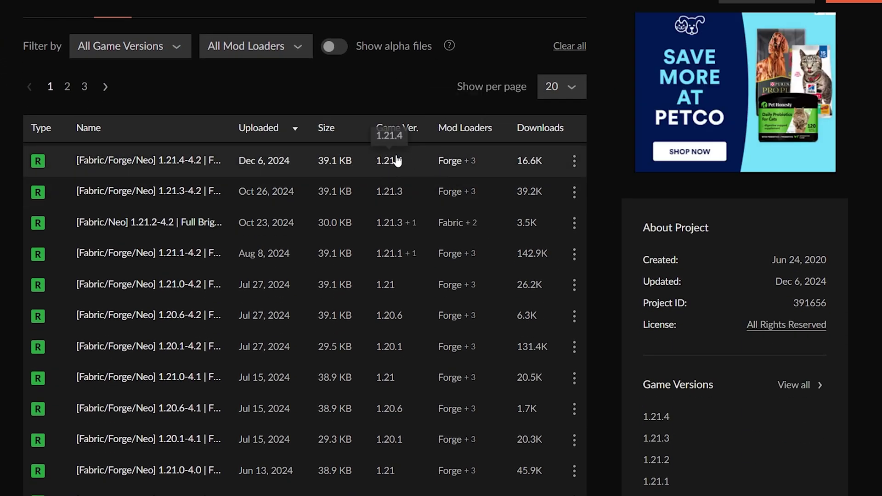
pyautogui.click(574, 162)
pyautogui.click(593, 221)
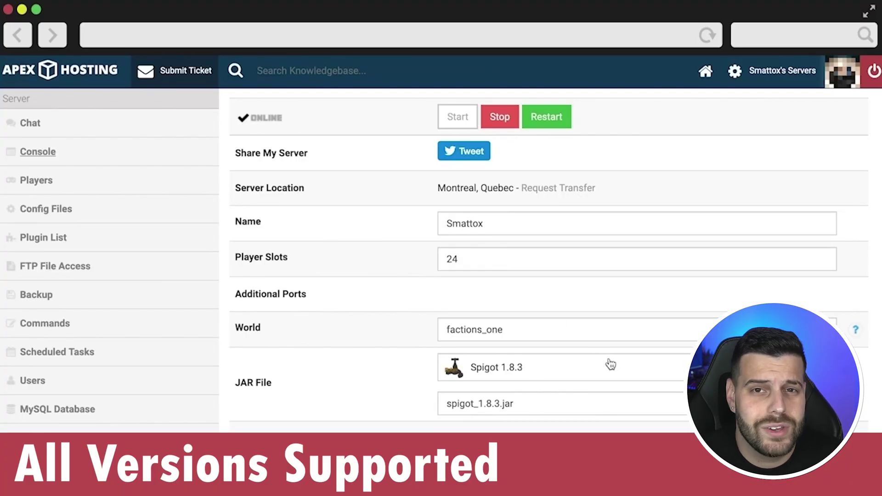
# Switch the Apex Hosting server JAR version to Spigot 1.8.8.
pyautogui.click(610, 365)
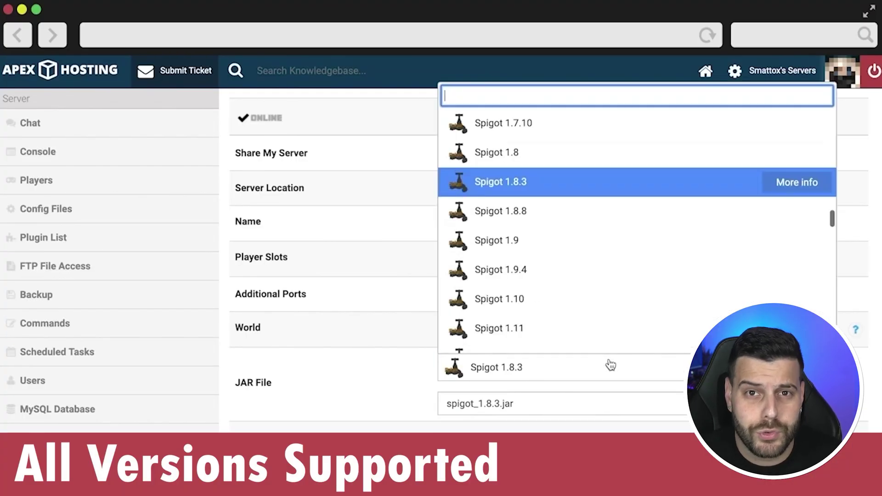
pyautogui.click(597, 216)
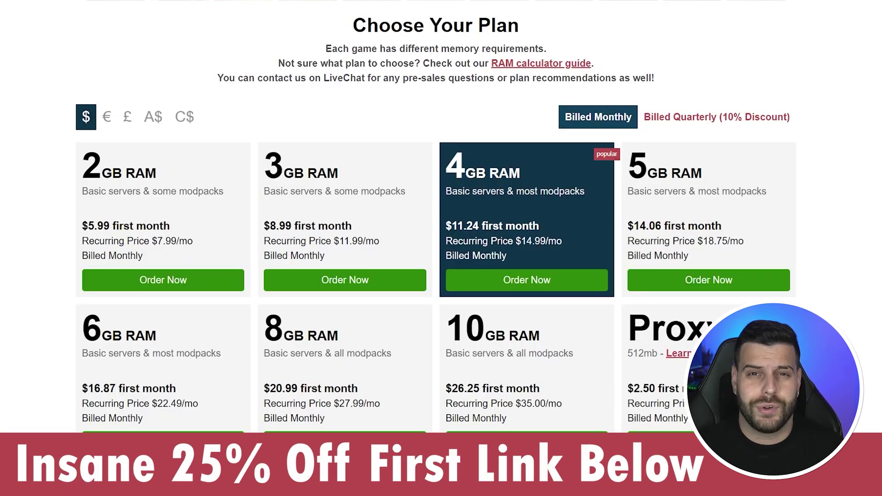
pyautogui.scroll(-1, 26, 142)
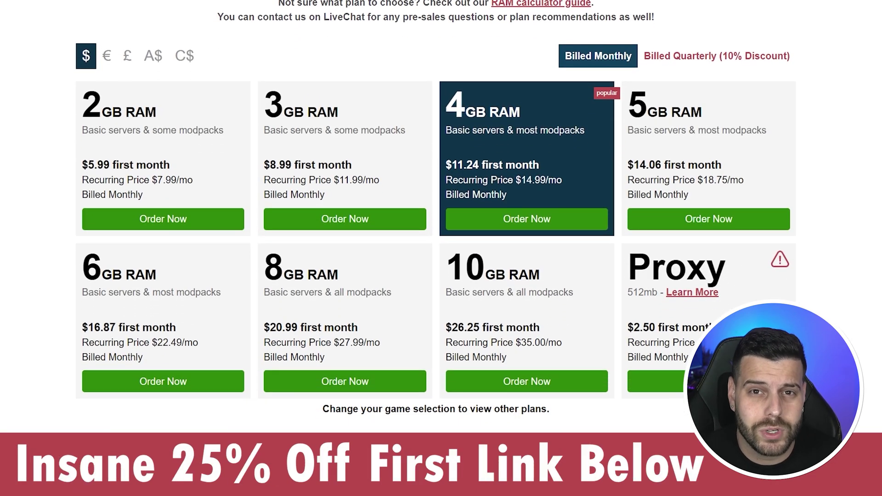
pyautogui.scroll(1, 26, 142)
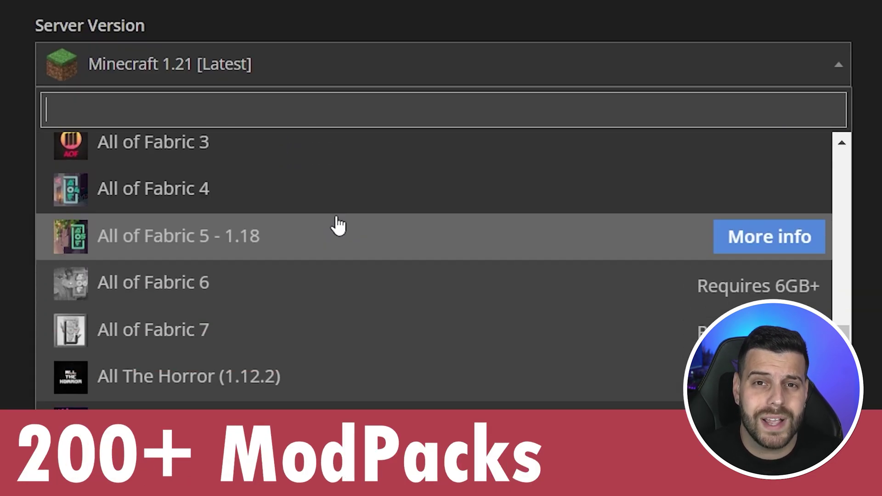
pyautogui.scroll(-5, 339, 227)
pyautogui.scroll(-15, 334, 213)
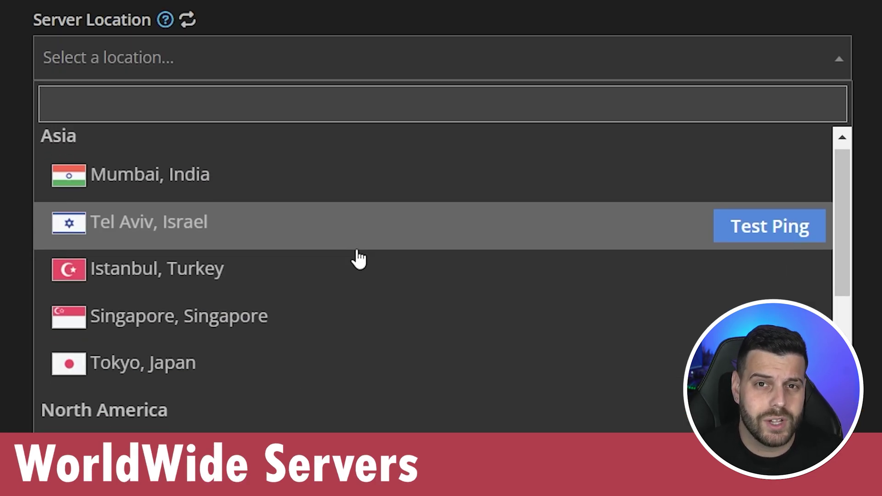
pyautogui.scroll(-13, 366, 241)
pyautogui.scroll(12, 417, 324)
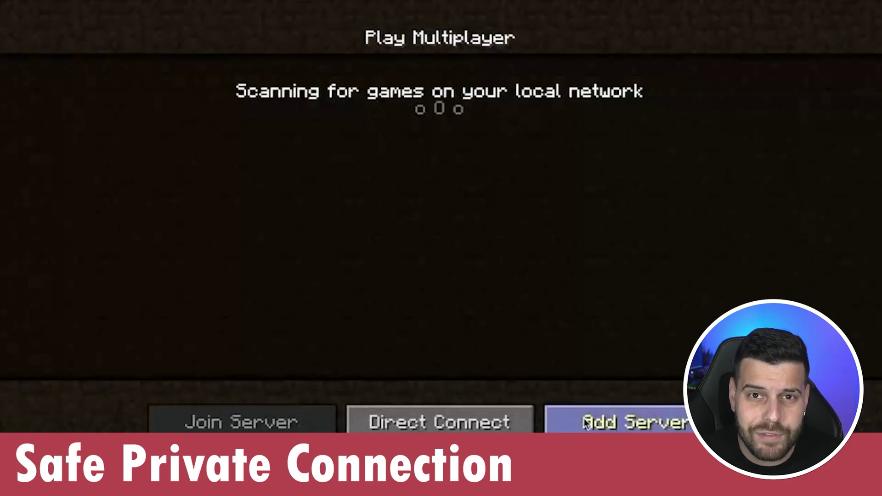
# Add a new server with the pasted address, save it, and join it.
pyautogui.click(634, 421)
pyautogui.write('192.99.38.198:26046')
pyautogui.click(496, 349)
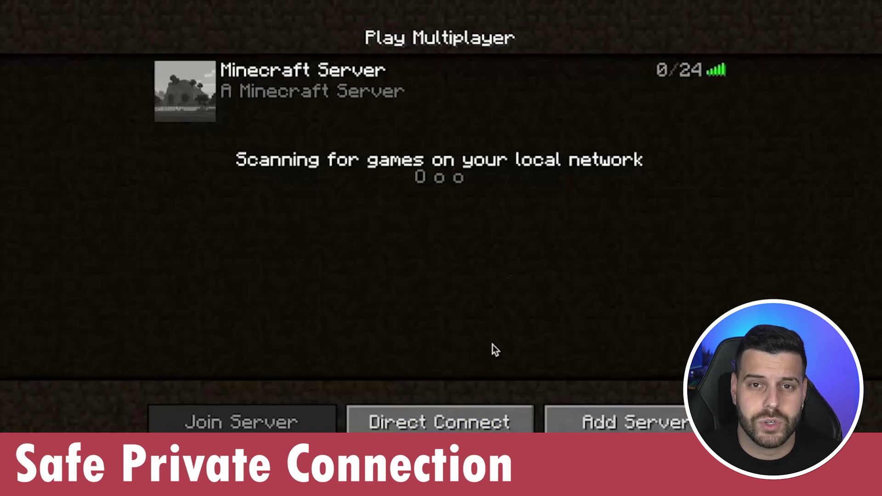
pyautogui.doubleClick(551, 86)
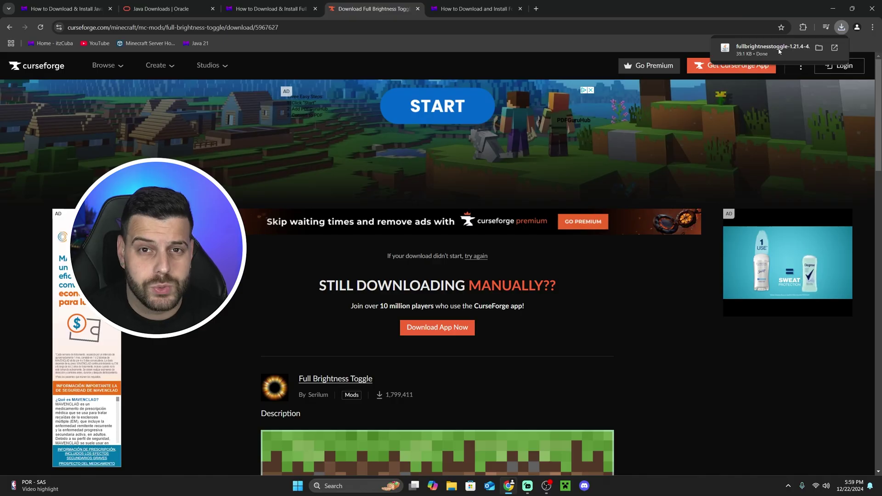
# Drag fullbrightnesstoggle-1.21.4-4.2.jar from the downloads bubble onto the desktop.
pyautogui.click(842, 27)
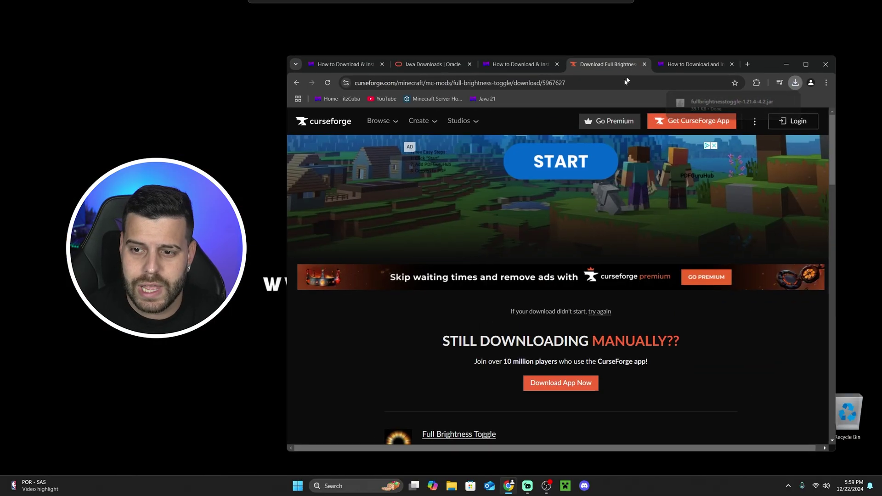
pyautogui.moveTo(331, 261); pyautogui.dragTo(480, 157)
pyautogui.moveTo(392, 211); pyautogui.dragTo(408, 210)
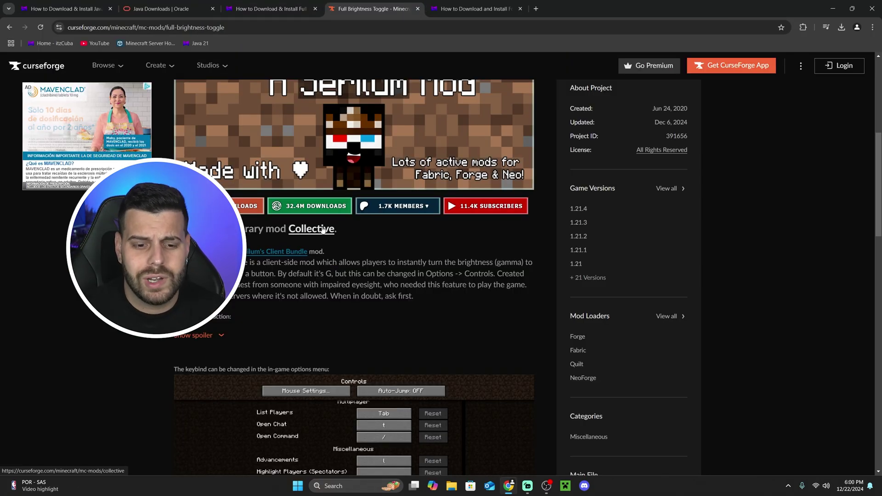
# Open the Collective mod page in a new tab from the tutorial.
pyautogui.middleClick(323, 230)
pyautogui.hotkey('ctrl', 'shift', 'Tab')
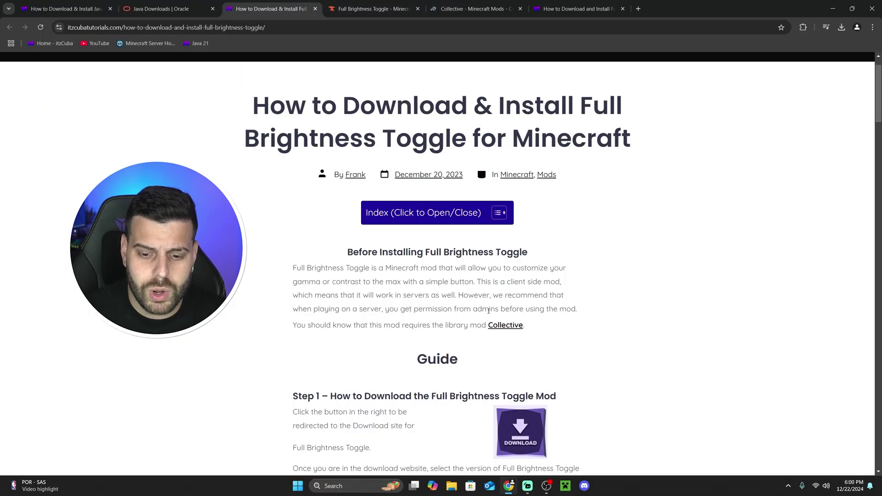
pyautogui.moveTo(291, 258); pyautogui.dragTo(418, 285)
pyautogui.click(418, 284)
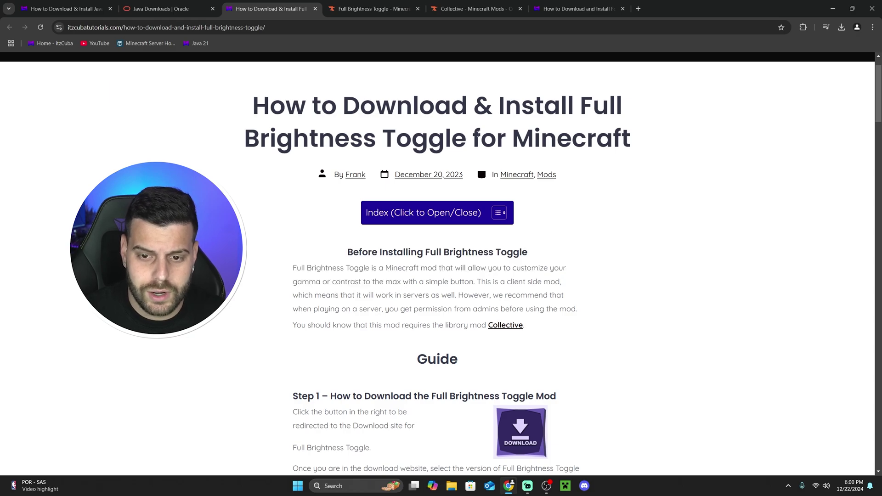
pyautogui.moveTo(277, 138); pyautogui.dragTo(647, 148)
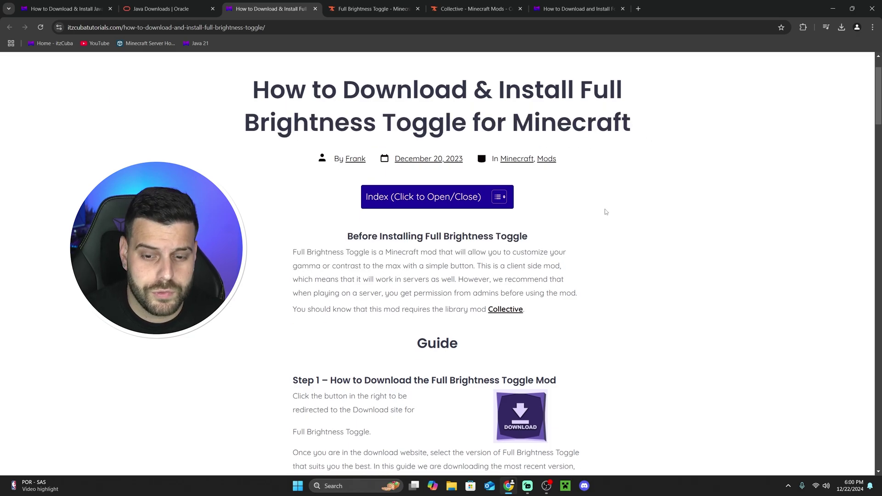
pyautogui.scroll(-2, 525, 273)
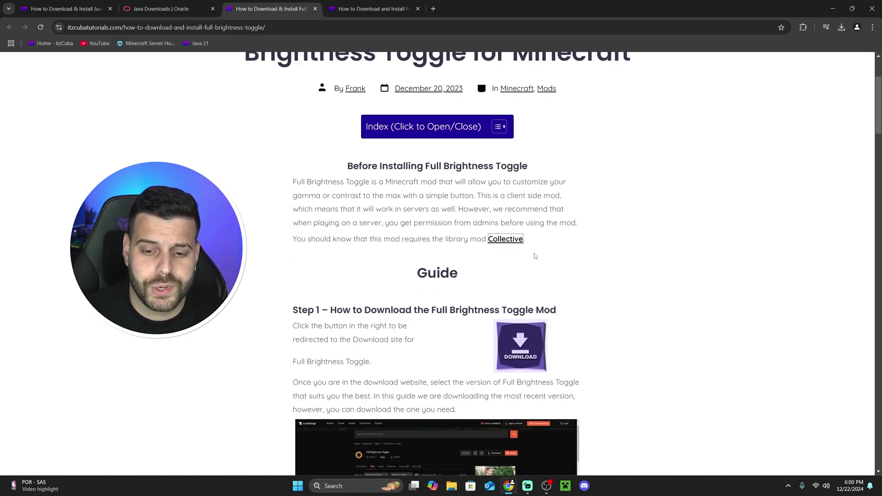
# Download the newest Collective 1.21.4 file from its Files page.
pyautogui.click(510, 239)
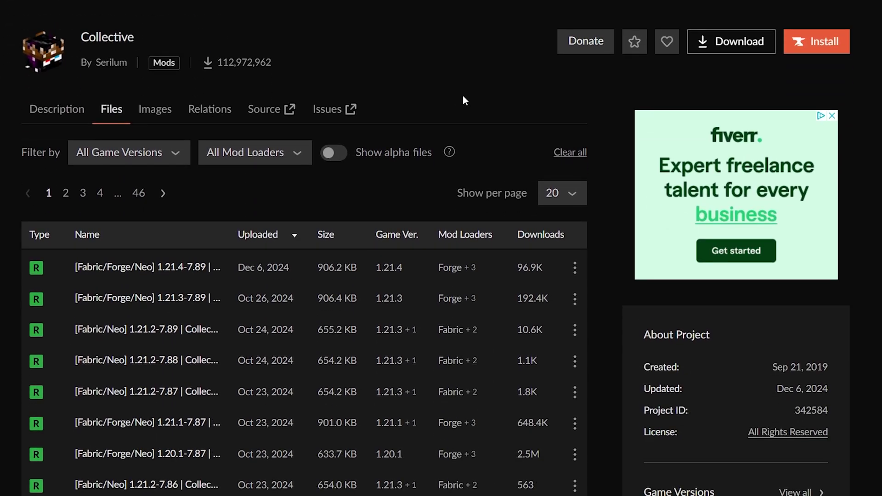
pyautogui.scroll(-1, 368, 191)
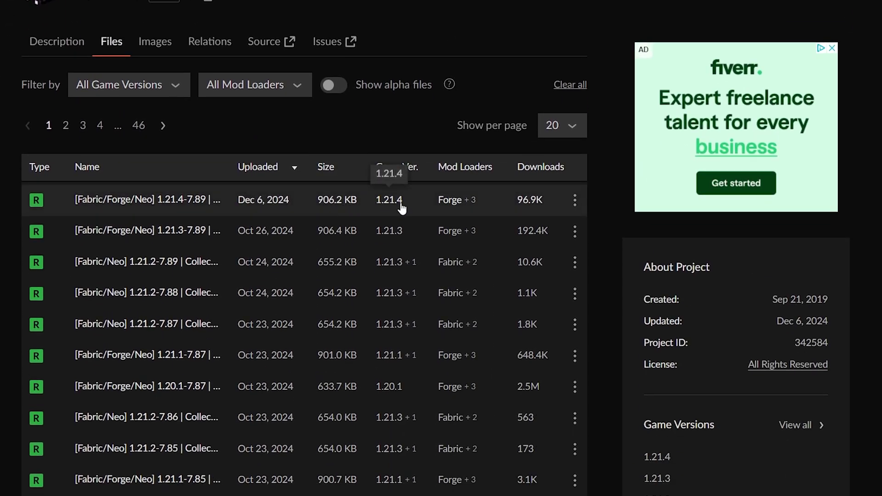
pyautogui.click(575, 205)
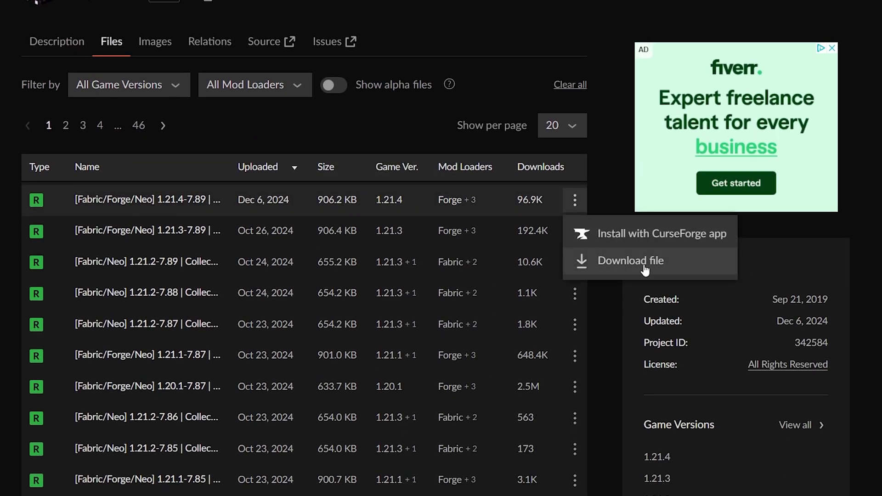
pyautogui.click(606, 261)
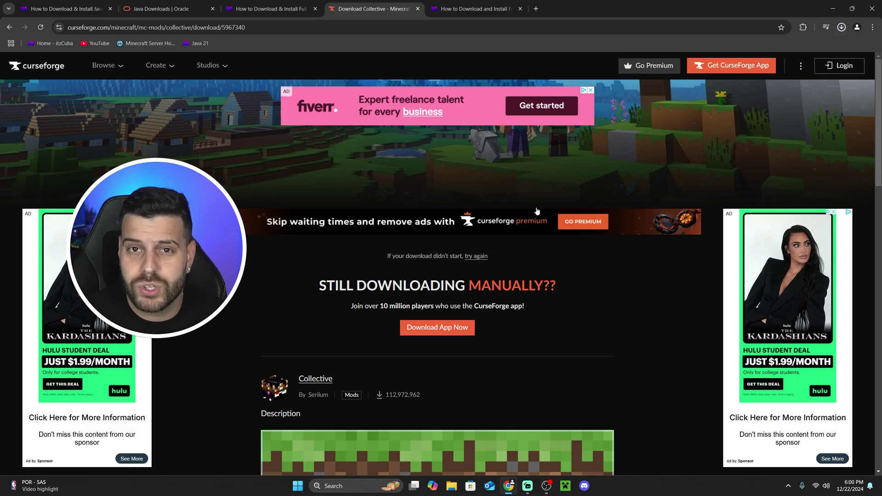
# Drag collective-1.21.4-7.89.jar onto the desktop beside the Full Brightness Toggle jar.
pyautogui.moveTo(649, 3); pyautogui.dragTo(404, 233)
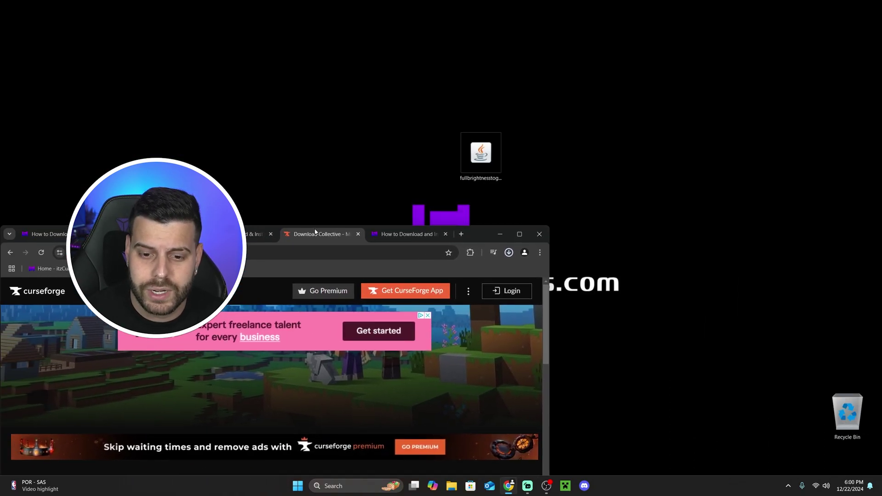
pyautogui.moveTo(478, 160); pyautogui.dragTo(435, 156)
pyautogui.moveTo(434, 273); pyautogui.dragTo(500, 159)
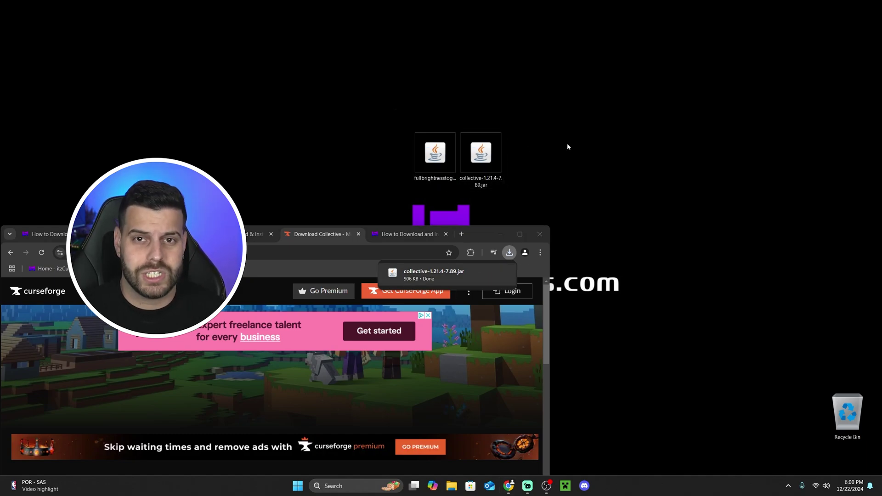
pyautogui.moveTo(597, 110); pyautogui.dragTo(407, 186)
pyautogui.click(607, 135)
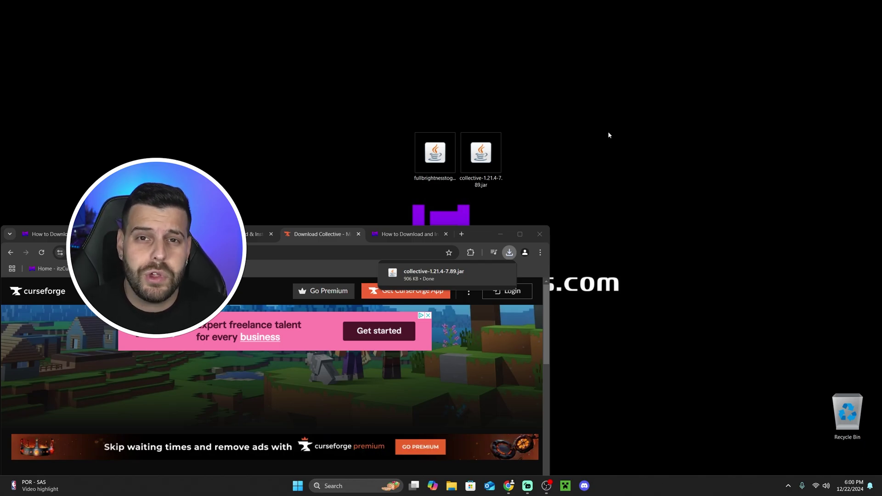
pyautogui.click(521, 235)
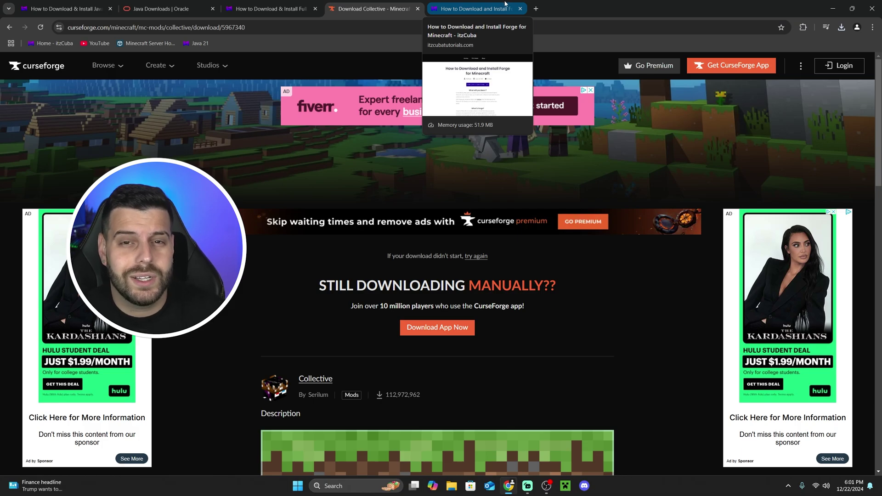
# Open the MC 1.21 Forge downloads page from Step 1 of the Forge install guide.
pyautogui.click(505, 7)
pyautogui.moveTo(582, 142); pyautogui.dragTo(636, 151)
pyautogui.click(641, 152)
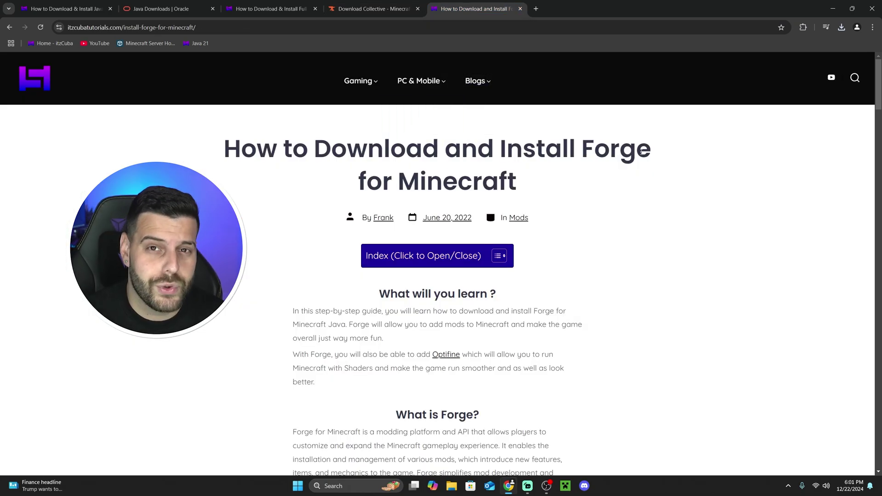
pyautogui.scroll(-9, 638, 154)
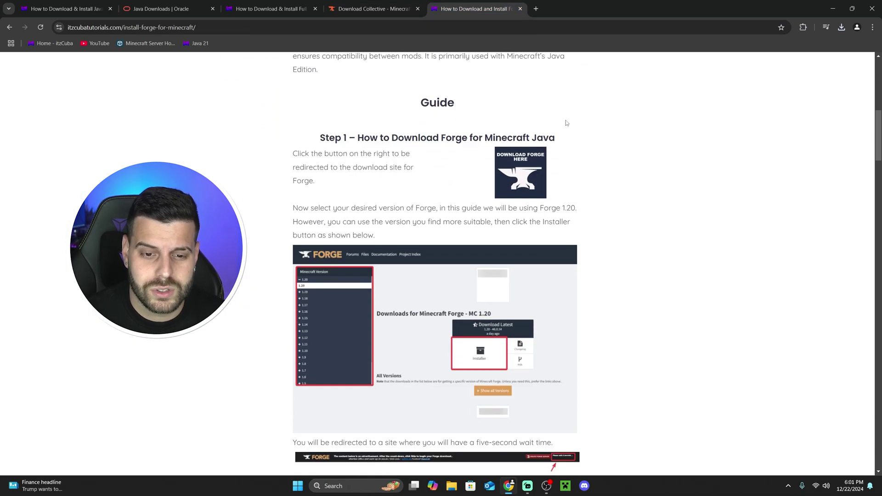
pyautogui.click(530, 173)
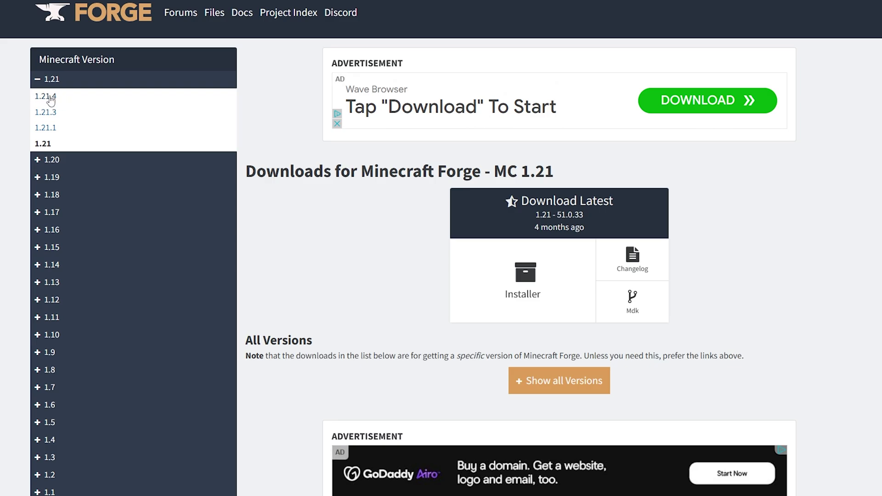
# Download the Forge 1.21.4 installer, skipping past the ad page.
pyautogui.click(51, 100)
pyautogui.moveTo(69, 104); pyautogui.dragTo(35, 98)
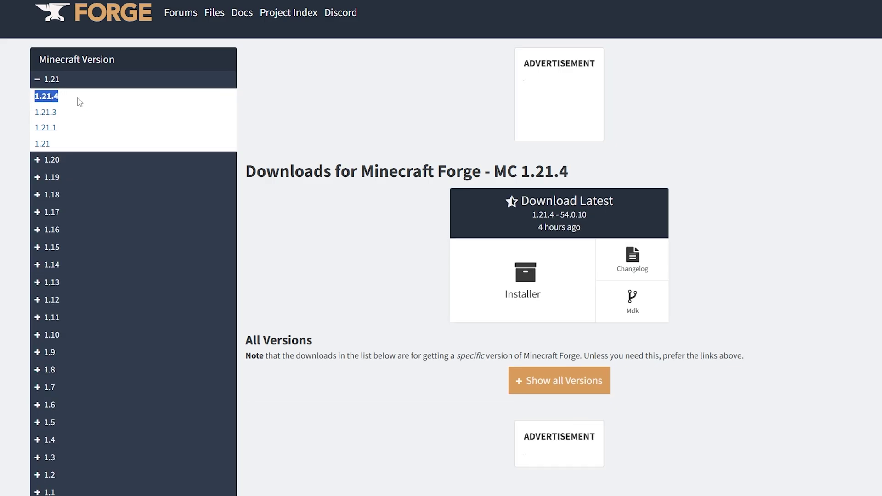
pyautogui.click(82, 98)
pyautogui.moveTo(570, 172); pyautogui.dragTo(504, 171)
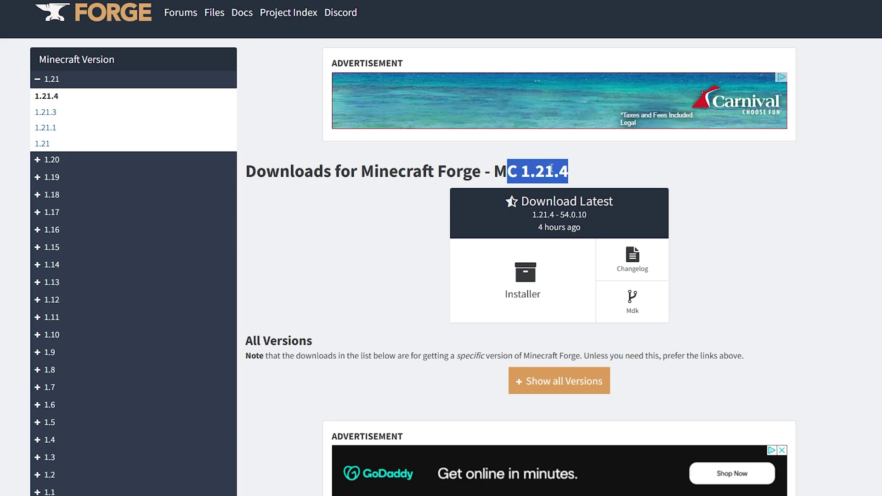
pyautogui.click(580, 173)
pyautogui.click(561, 250)
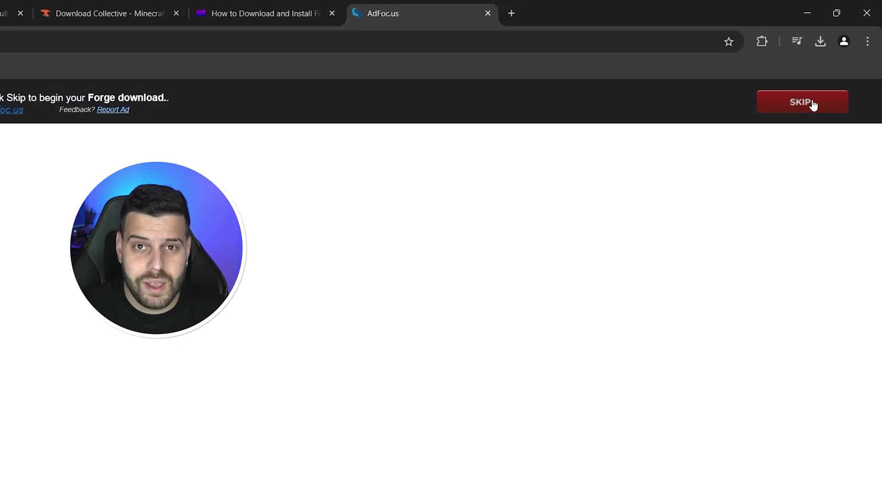
pyautogui.click(830, 103)
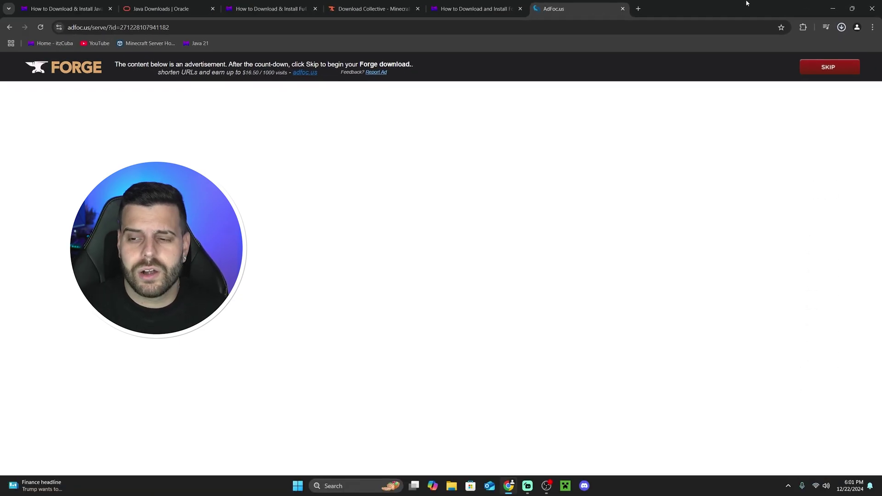
# Put forge-1.21.4-54.0.10-installer.jar from the downloads panel onto the desktop.
pyautogui.doubleClick(746, 4)
pyautogui.click(558, 223)
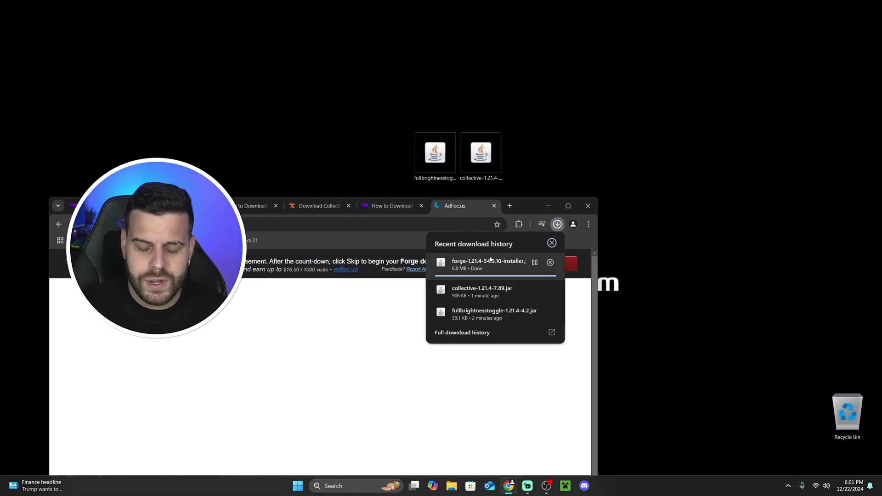
pyautogui.click(548, 205)
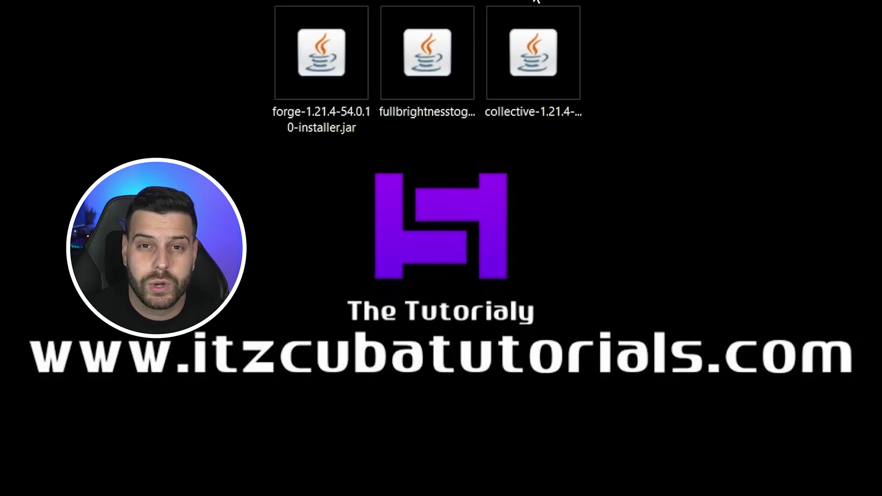
# Run the Forge installer and install the 1.21.4-forge-54.0.10 client.
pyautogui.doubleClick(344, 62)
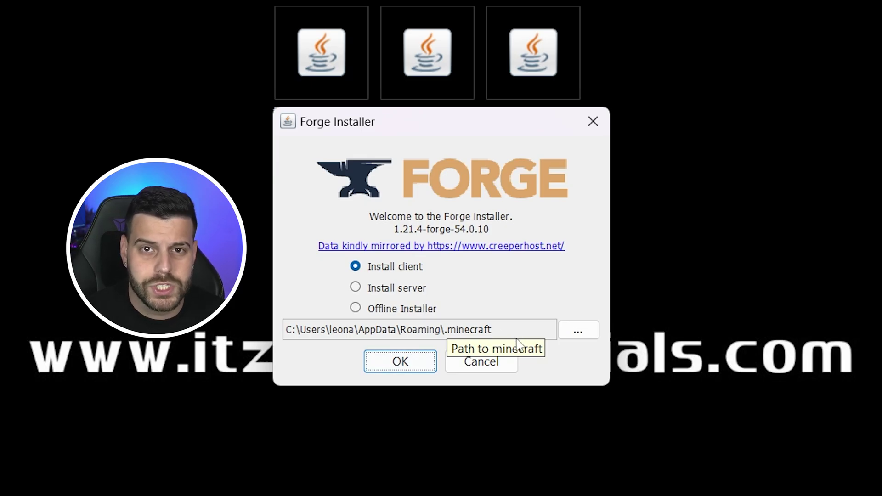
pyautogui.click(428, 362)
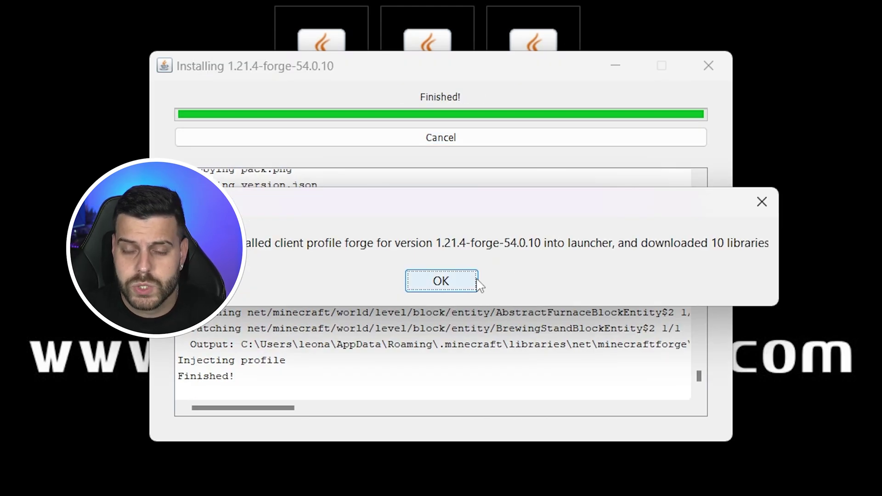
pyautogui.click(457, 278)
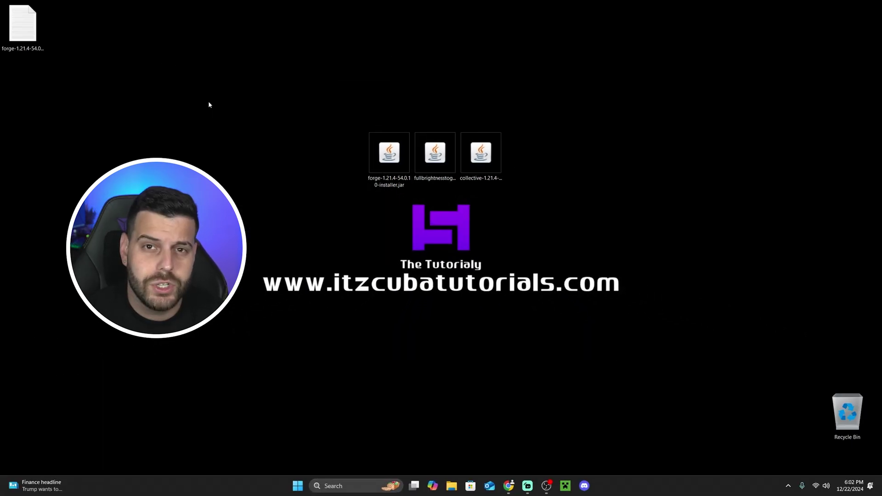
# Delete the Forge log file and installer jar from the desktop.
pyautogui.moveTo(248, 94); pyautogui.dragTo(11, 11)
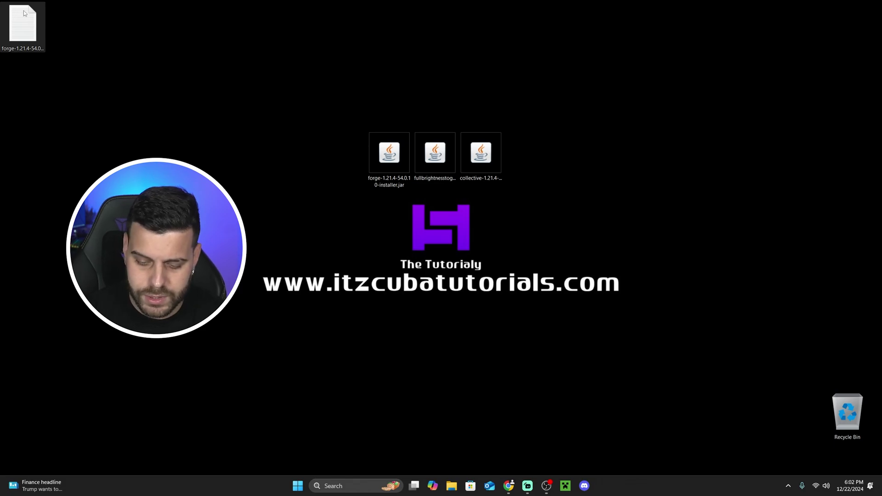
pyautogui.press('Delete')
pyautogui.moveTo(365, 104); pyautogui.dragTo(389, 169)
pyautogui.press('Delete')
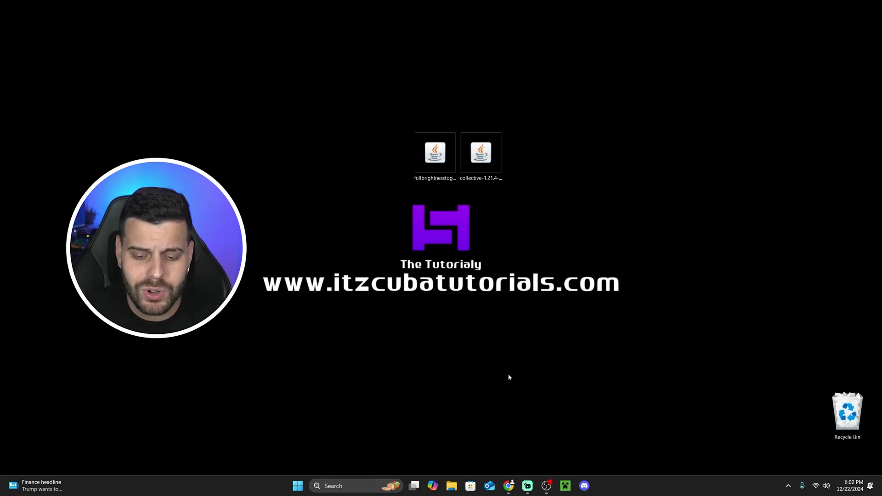
# In the Minecraft Launcher, bring up the installations list with modded installations shown.
pyautogui.click(565, 487)
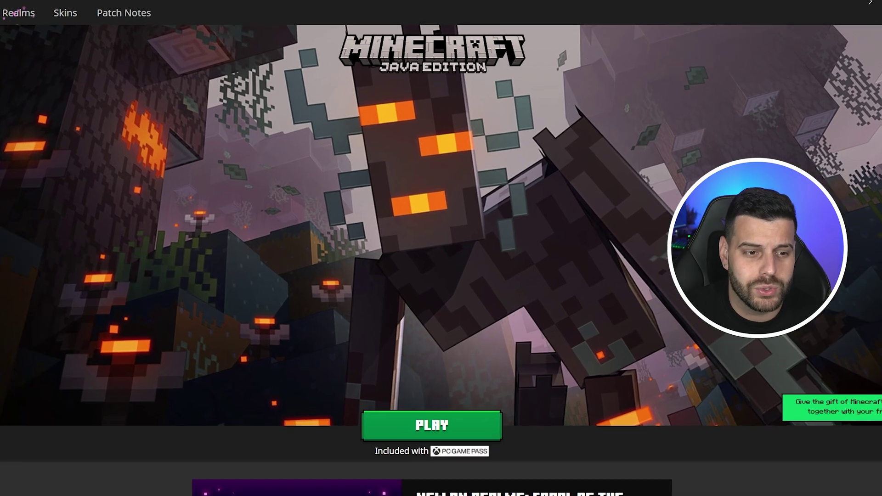
pyautogui.click(135, 35)
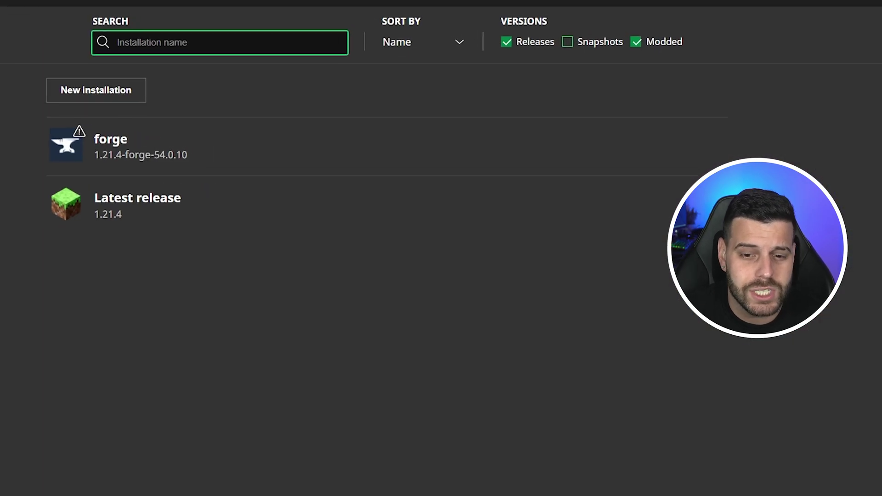
pyautogui.click(641, 41)
pyautogui.click(648, 42)
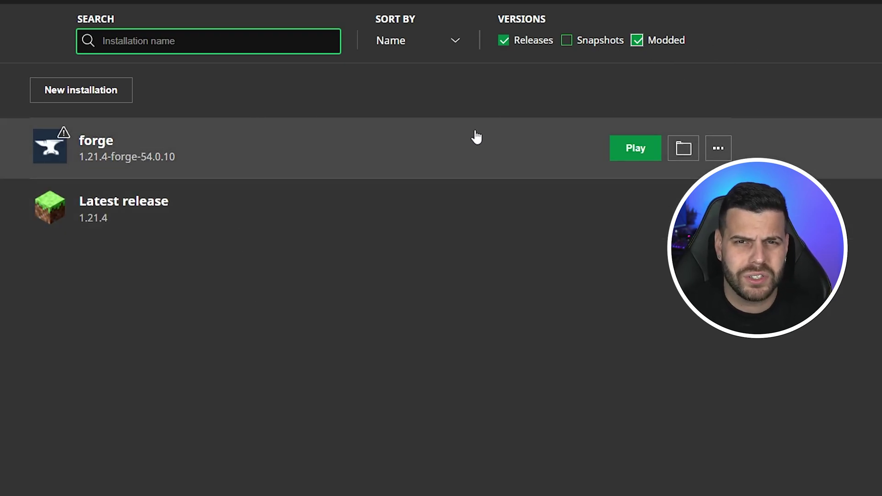
# Create and save a named installation on release 1.21.4-forge-54.0.10, then open its game folder.
pyautogui.click(115, 92)
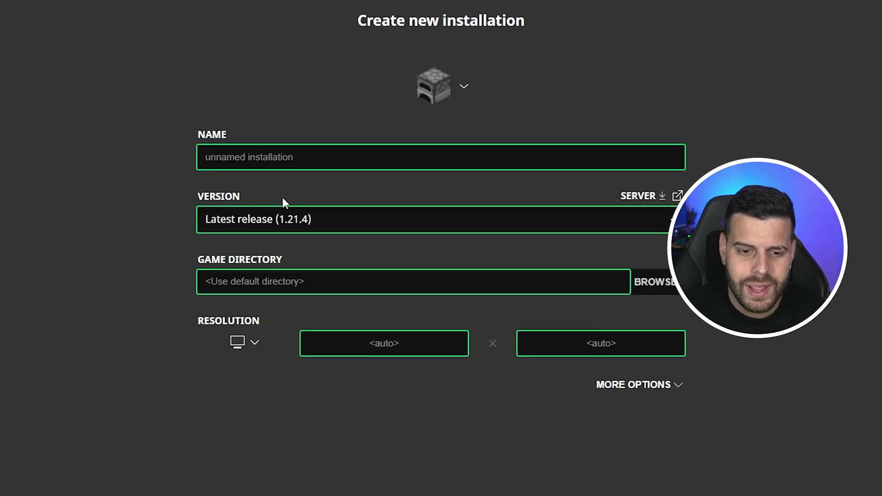
pyautogui.click(268, 220)
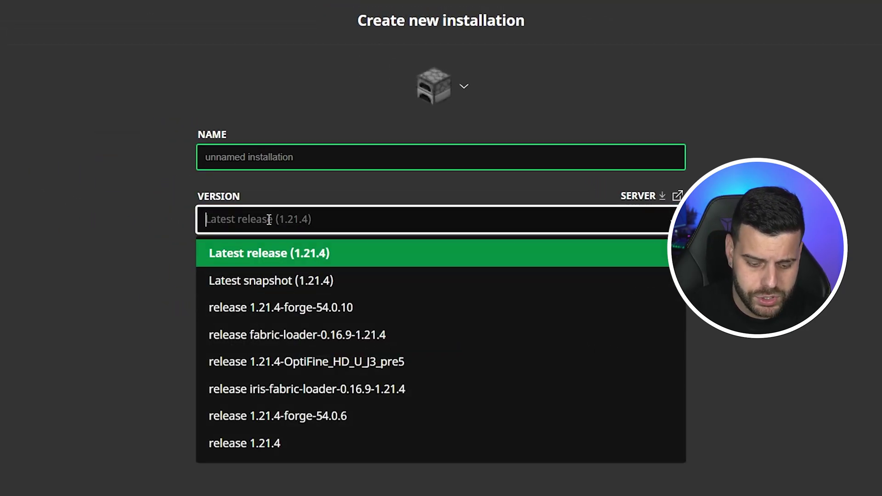
pyautogui.write('forge')
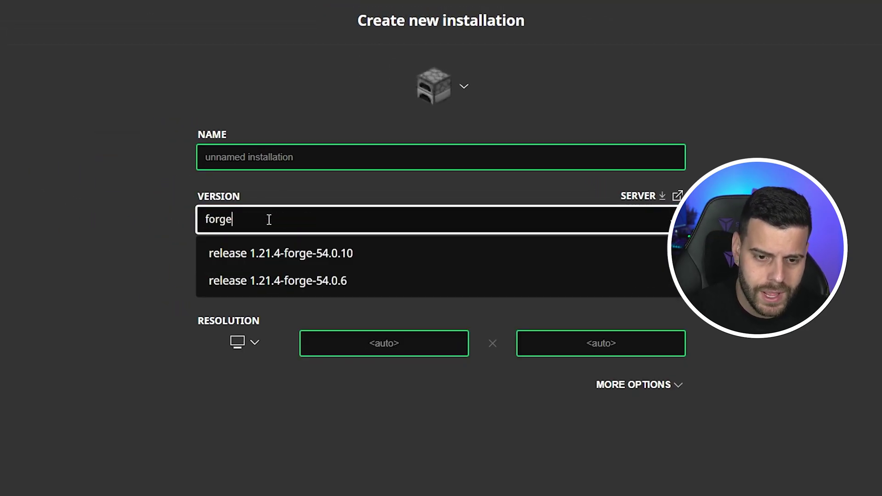
pyautogui.click(294, 254)
pyautogui.click(291, 151)
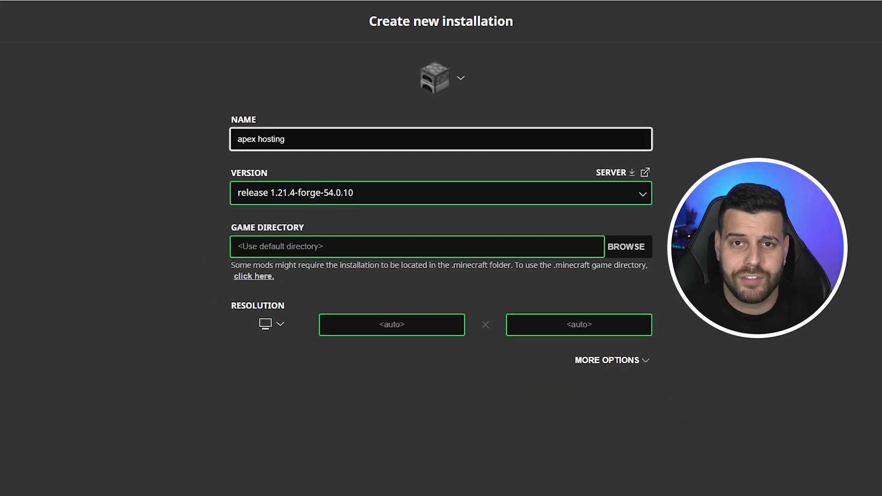
pyautogui.click(849, 449)
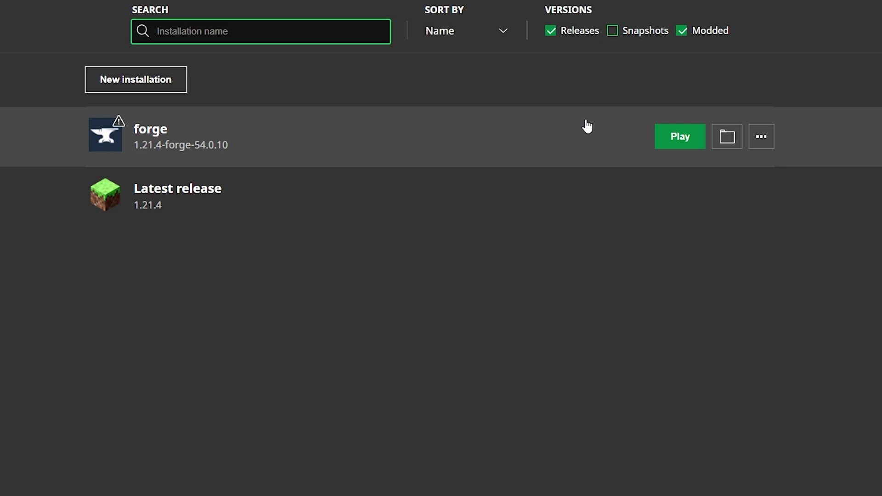
pyautogui.click(727, 136)
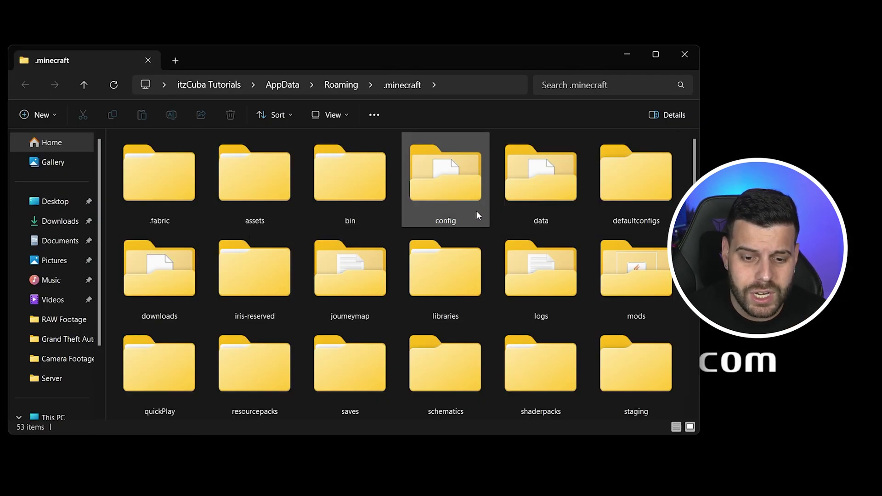
# Delete the old mods folder in .minecraft and create a new empty folder named mods.
pyautogui.click(633, 266)
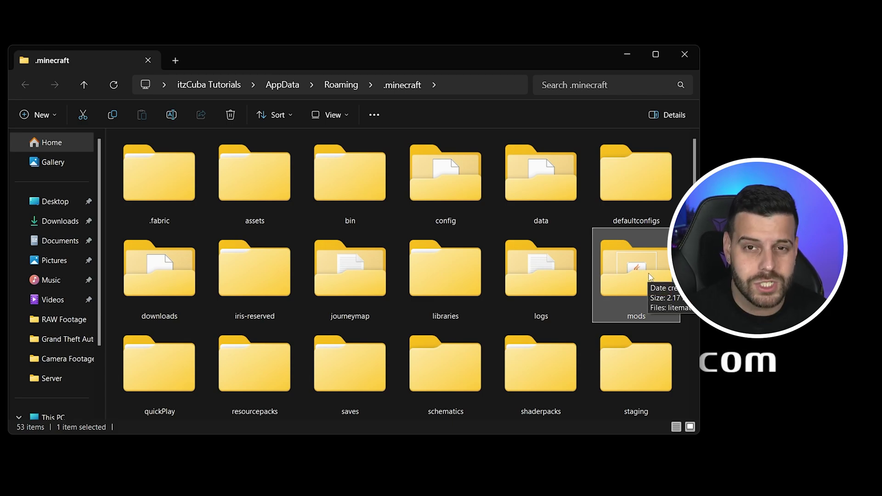
pyautogui.press('Delete')
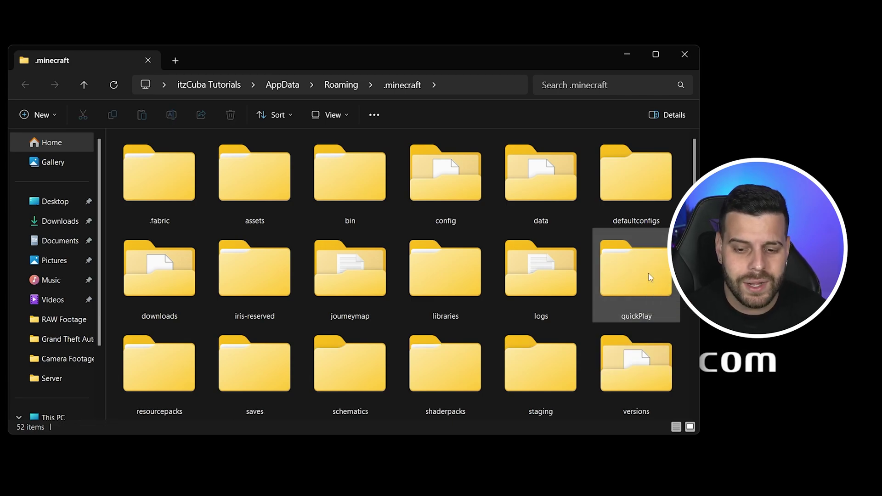
pyautogui.click(587, 230)
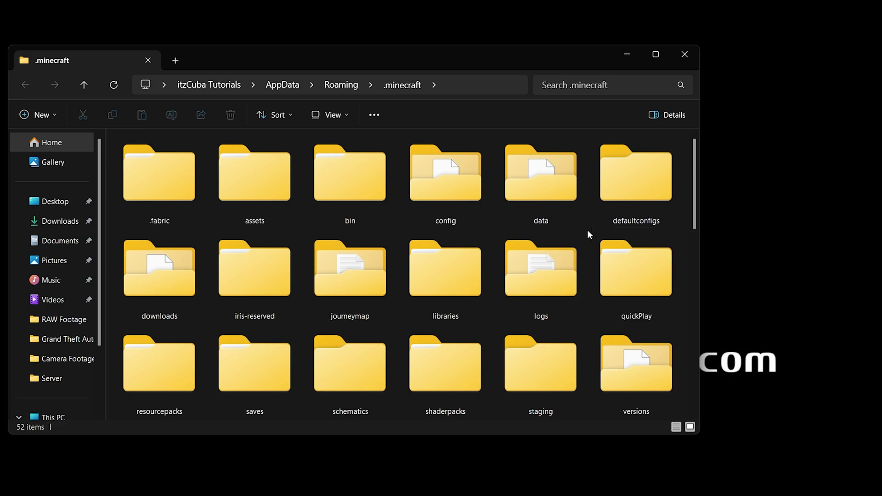
pyautogui.rightClick(587, 230)
pyautogui.moveTo(621, 327)
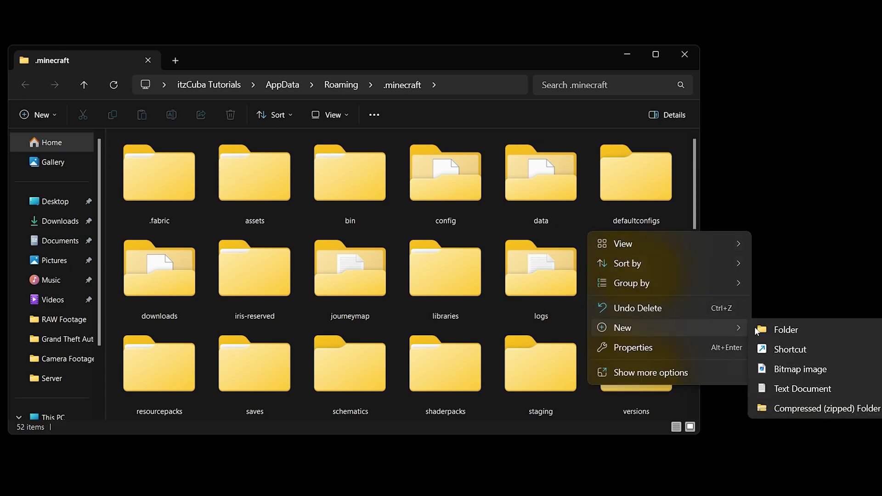
pyautogui.click(794, 329)
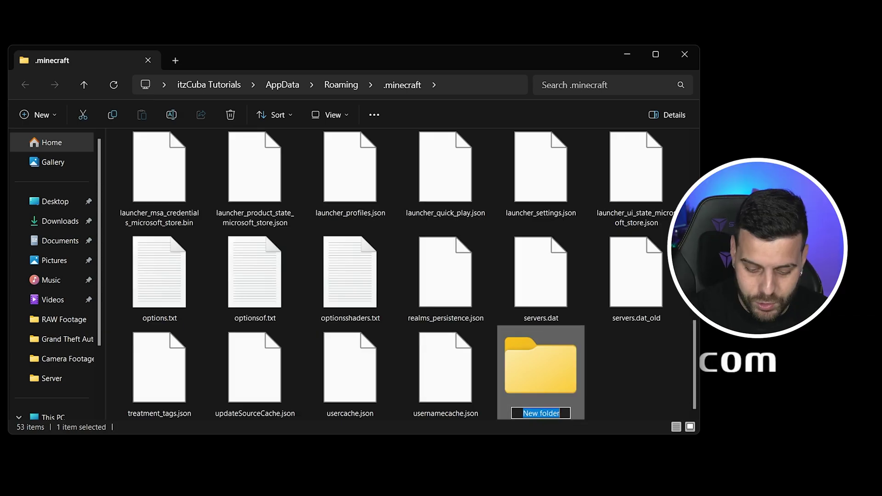
pyautogui.write('mods')
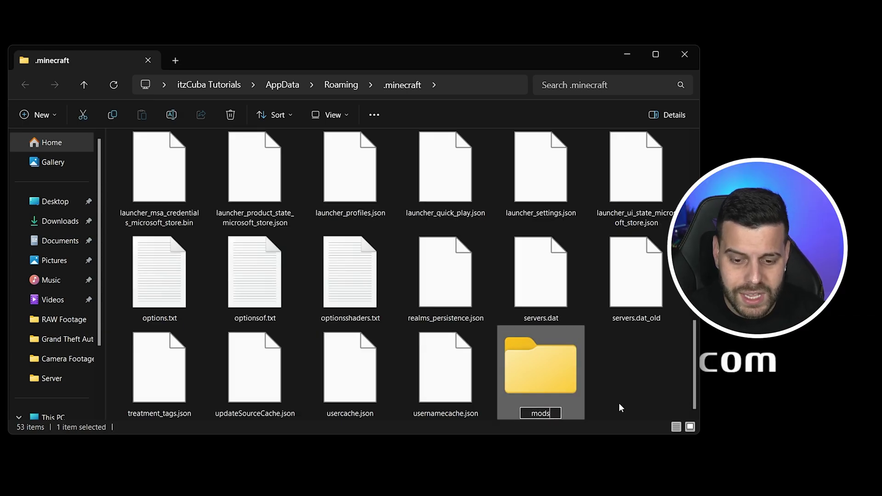
pyautogui.click(619, 404)
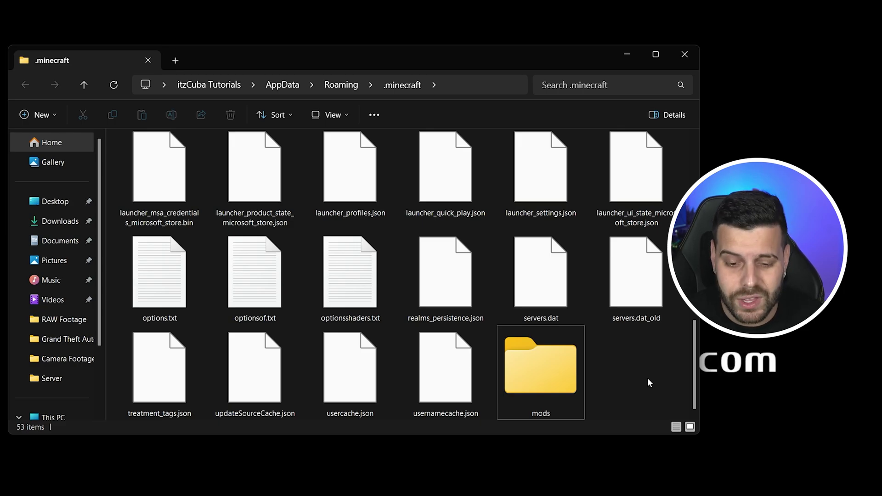
# Move collective-1.21.4-7.89.jar and fullbrightnesstoggle-1.21.4-4.2.jar from the desktop into the new mods folder.
pyautogui.doubleClick(542, 366)
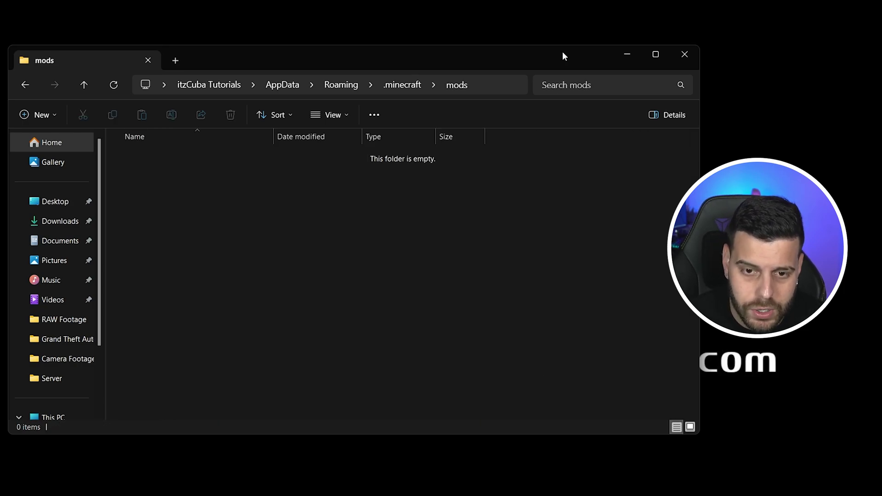
pyautogui.moveTo(562, 52); pyautogui.dragTo(710, 295)
pyautogui.moveTo(800, 119); pyautogui.dragTo(442, 219)
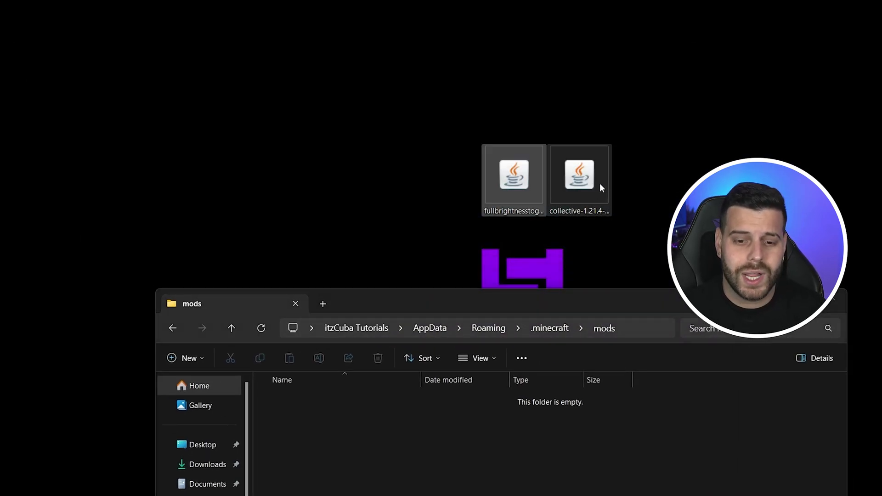
pyautogui.moveTo(702, 169); pyautogui.dragTo(418, 261)
pyautogui.moveTo(592, 187); pyautogui.dragTo(414, 441)
pyautogui.moveTo(628, 485); pyautogui.dragTo(301, 386)
pyautogui.click(503, 474)
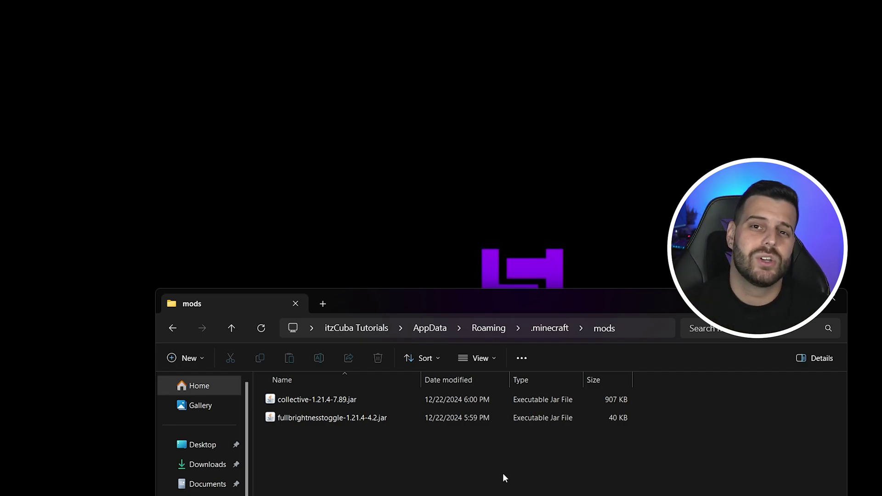
pyautogui.moveTo(502, 473); pyautogui.dragTo(533, 473)
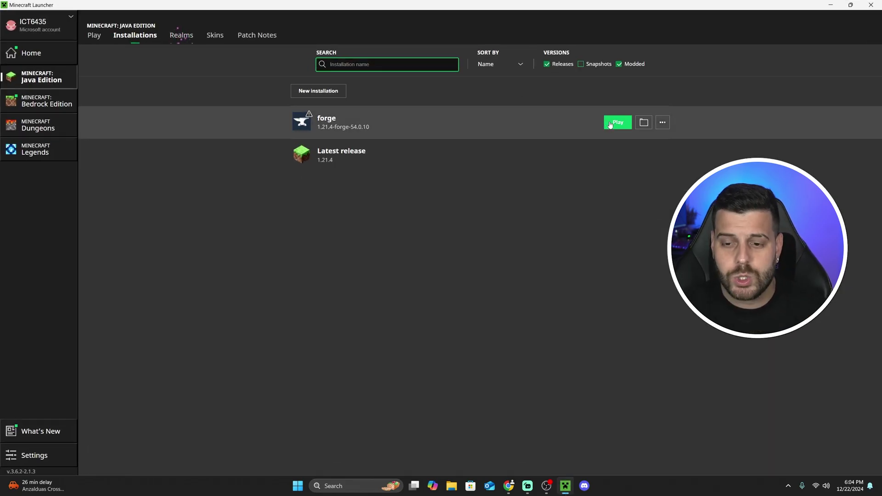
# Launch the forge installation, accept the modded-installation risk warning, and go to Singleplayer.
pyautogui.click(611, 123)
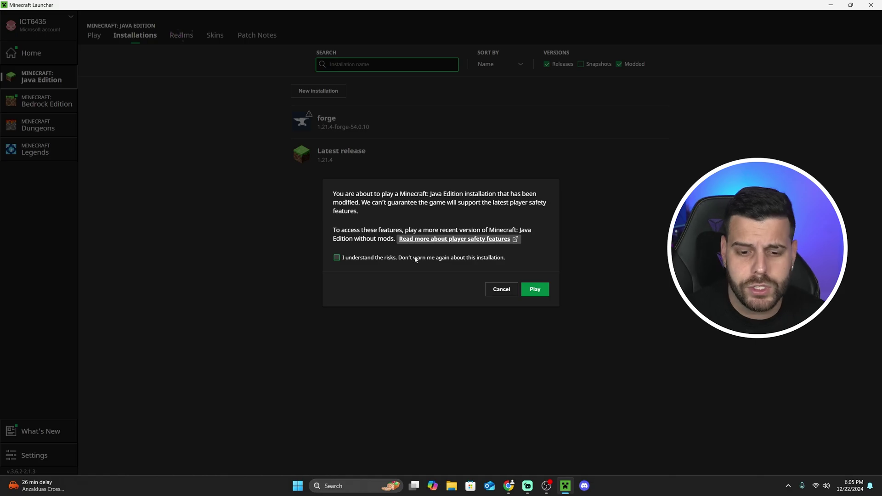
pyautogui.click(350, 258)
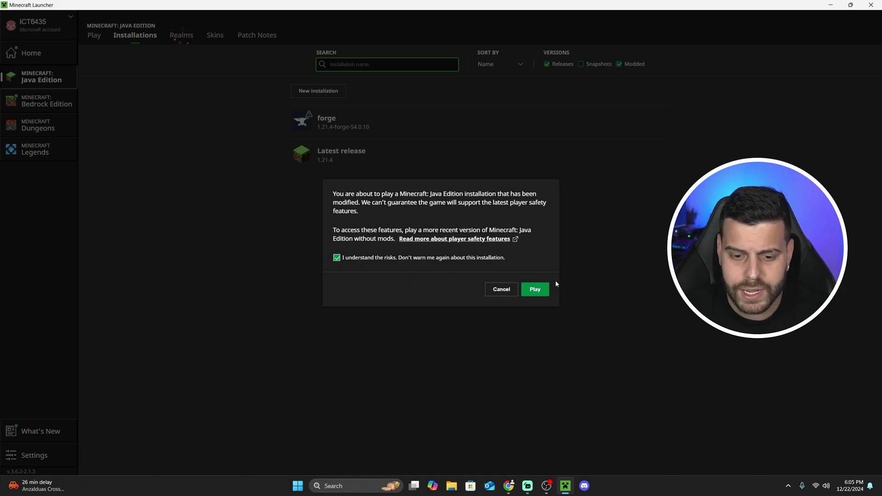
pyautogui.click(545, 289)
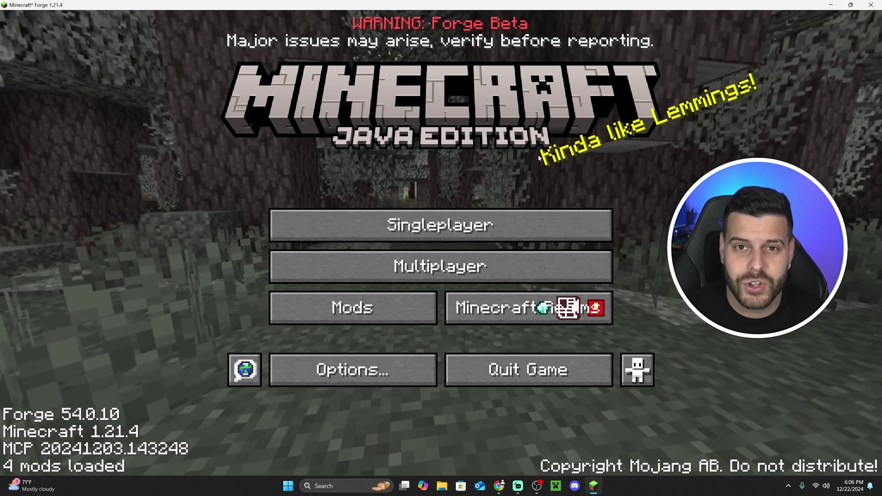
pyautogui.click(461, 216)
# Load the chosen world and walk past the trees and cow toward a cave.
pyautogui.doubleClick(416, 174)
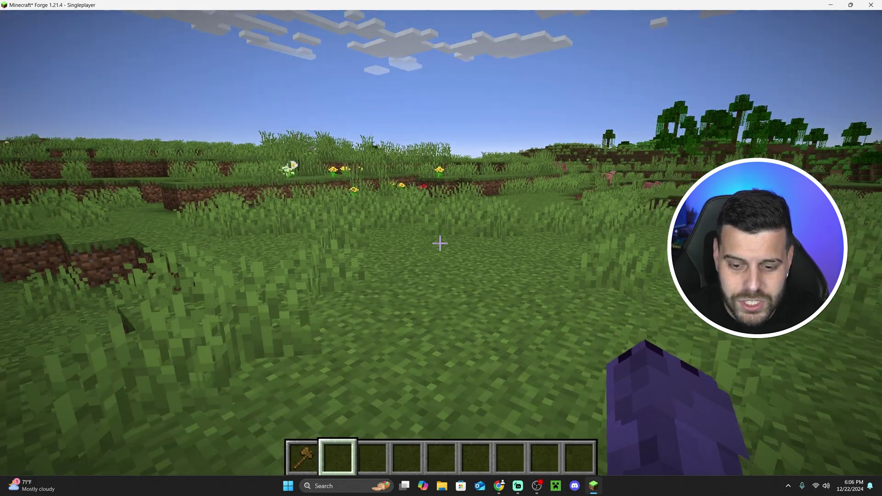
pyautogui.press('w')
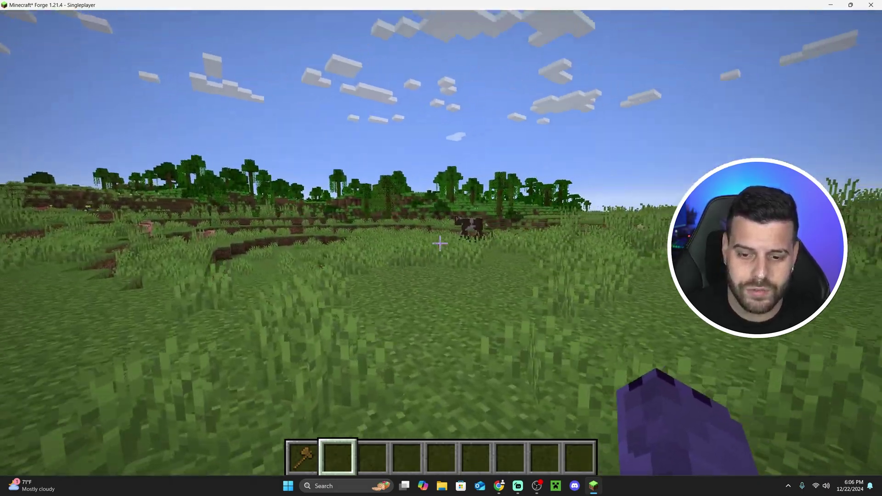
pyautogui.press('w')
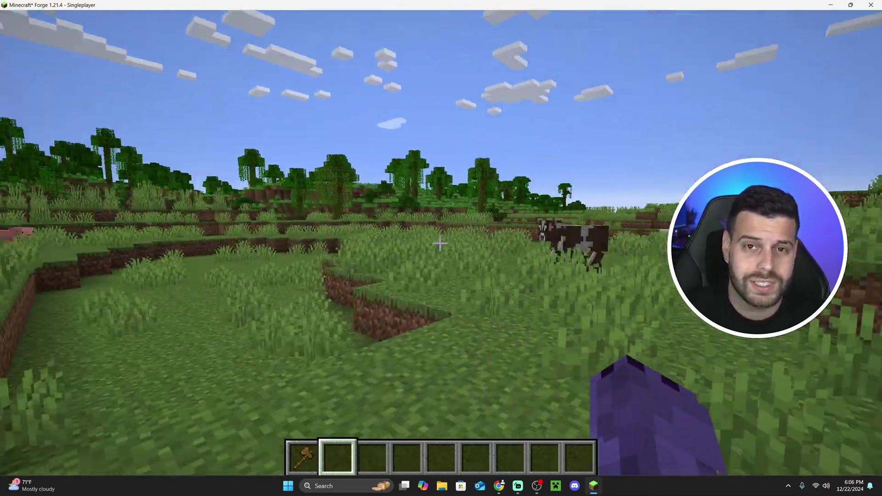
pyautogui.press('w')
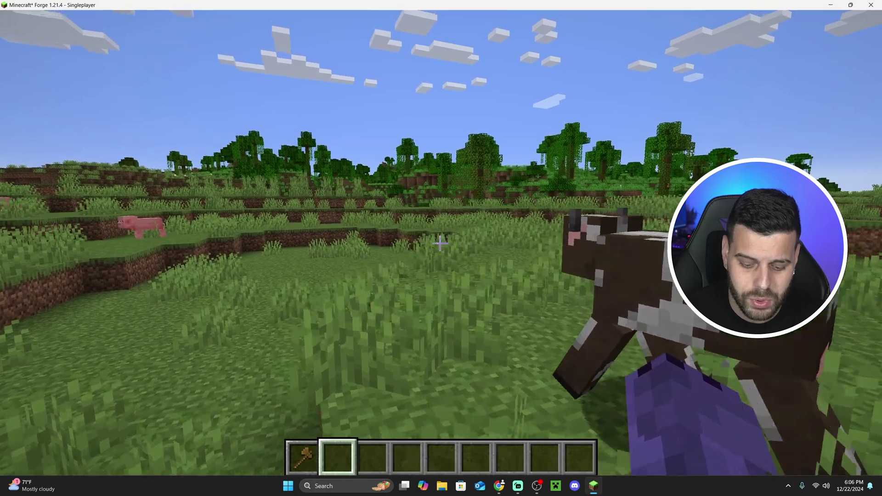
pyautogui.press('w')
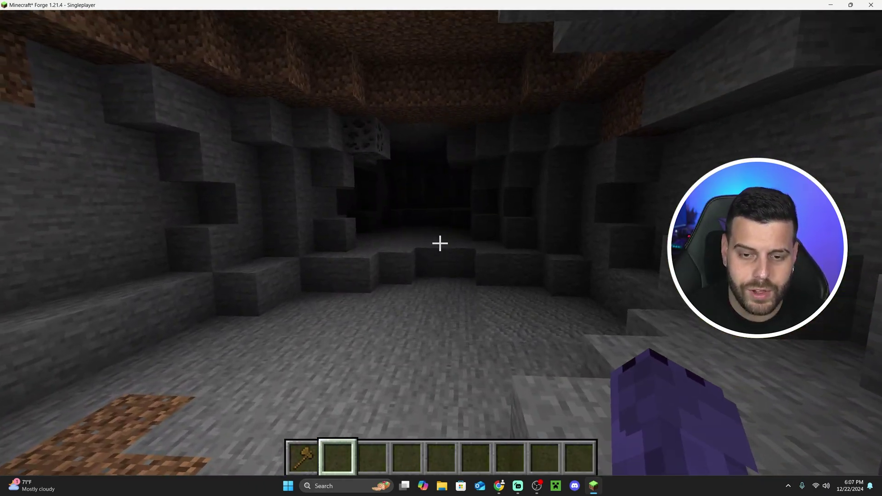
# Toggle full brightness with G off and back on so the dark cave is lit.
pyautogui.press('w')
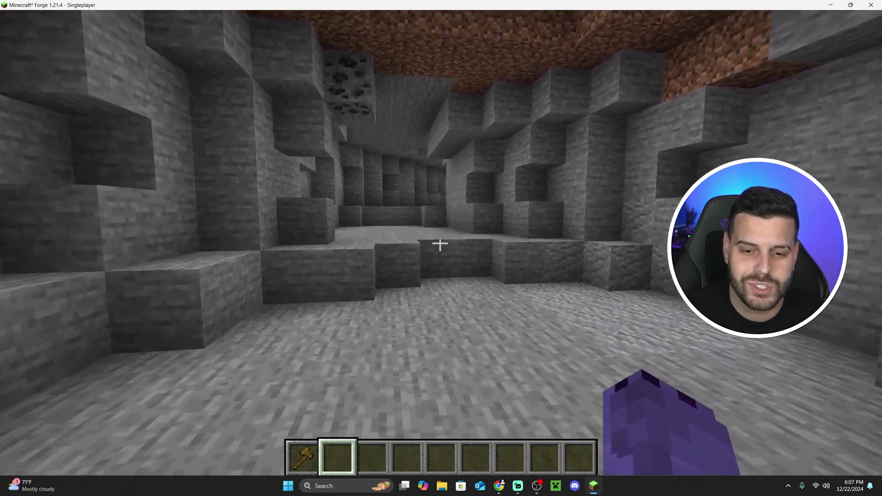
pyautogui.press('g')
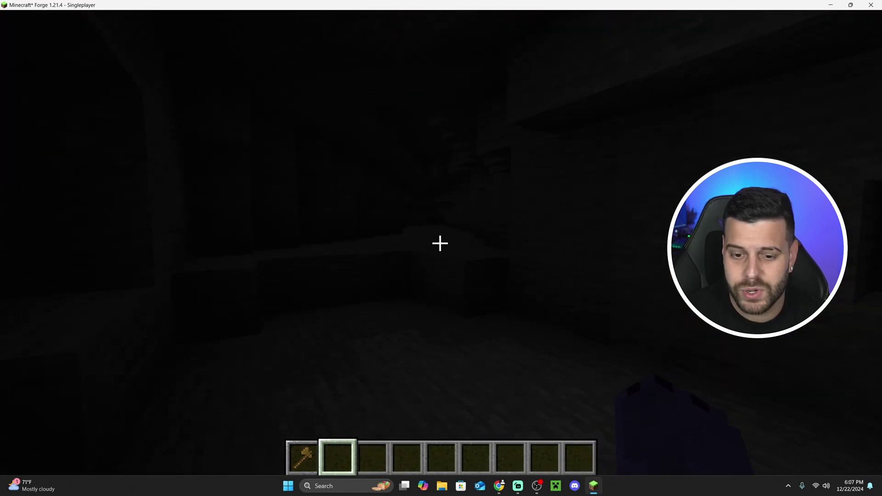
pyautogui.press('g')
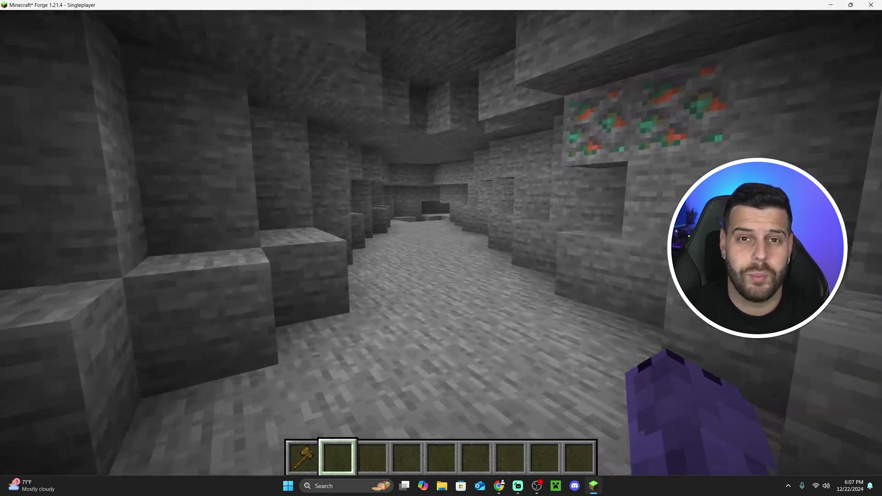